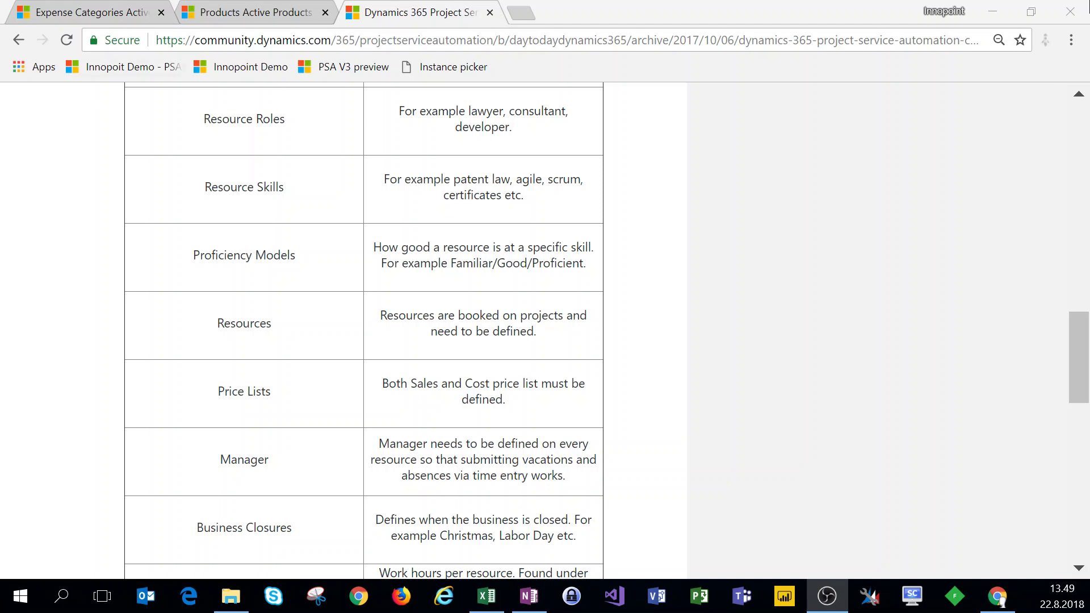
# Switch to the Expense Categories browser tab to show the Active Expense Categories list
pyautogui.click(118, 17)
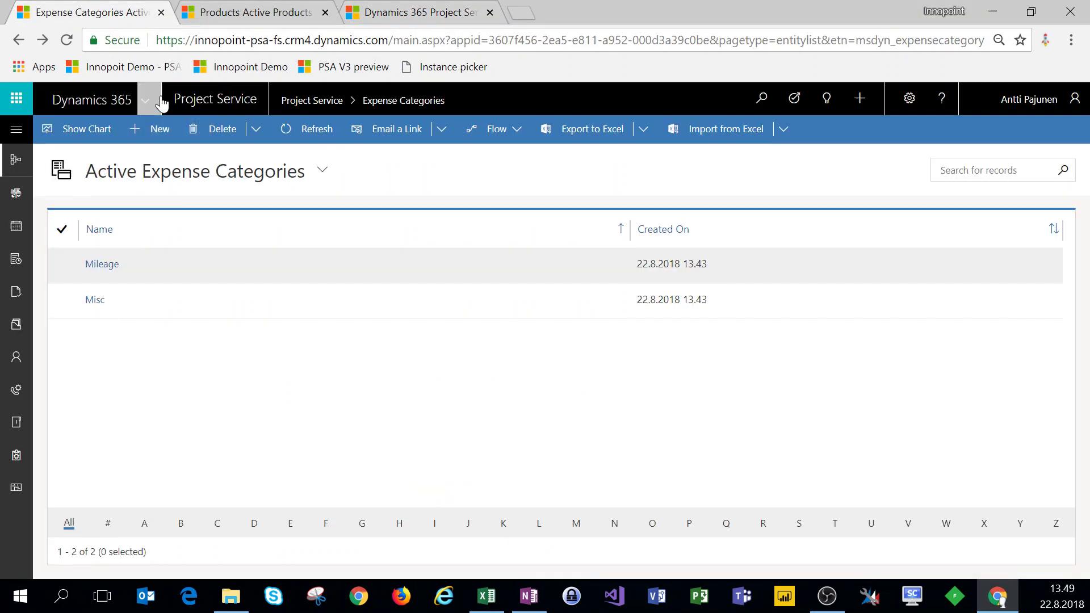
# Go from the Project Service dashboard through the site map to the Resource Roles list
pyautogui.click(199, 101)
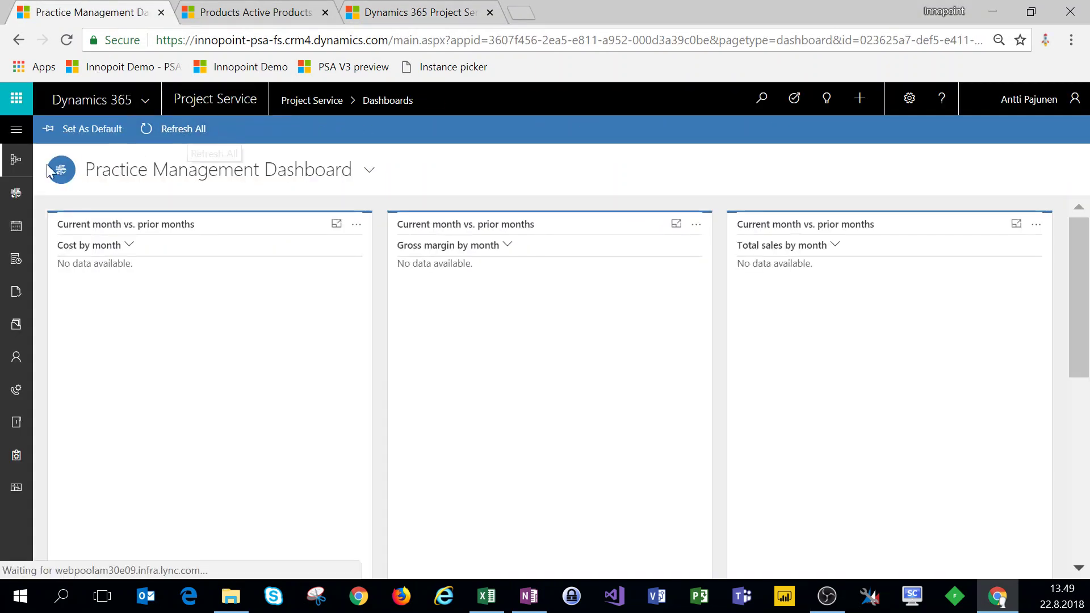
pyautogui.click(14, 134)
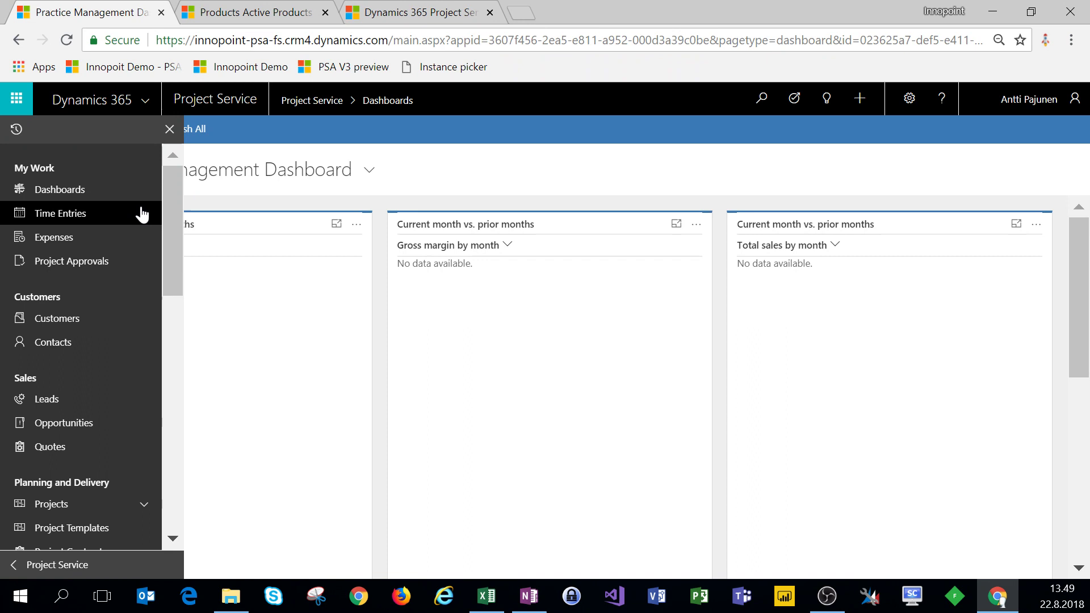
pyautogui.moveTo(177, 225); pyautogui.dragTo(182, 398)
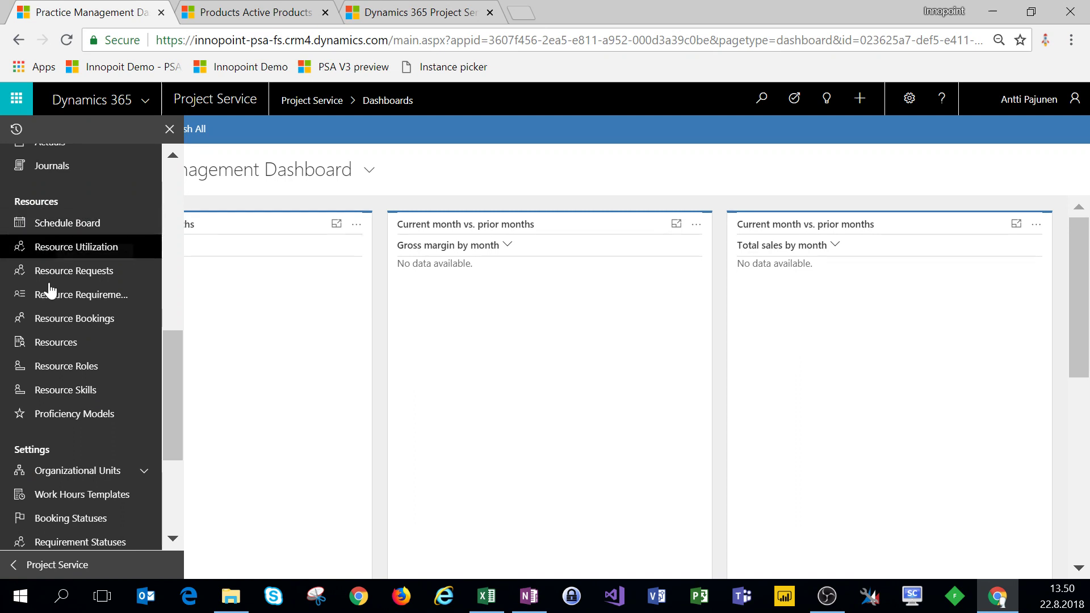
pyautogui.click(93, 367)
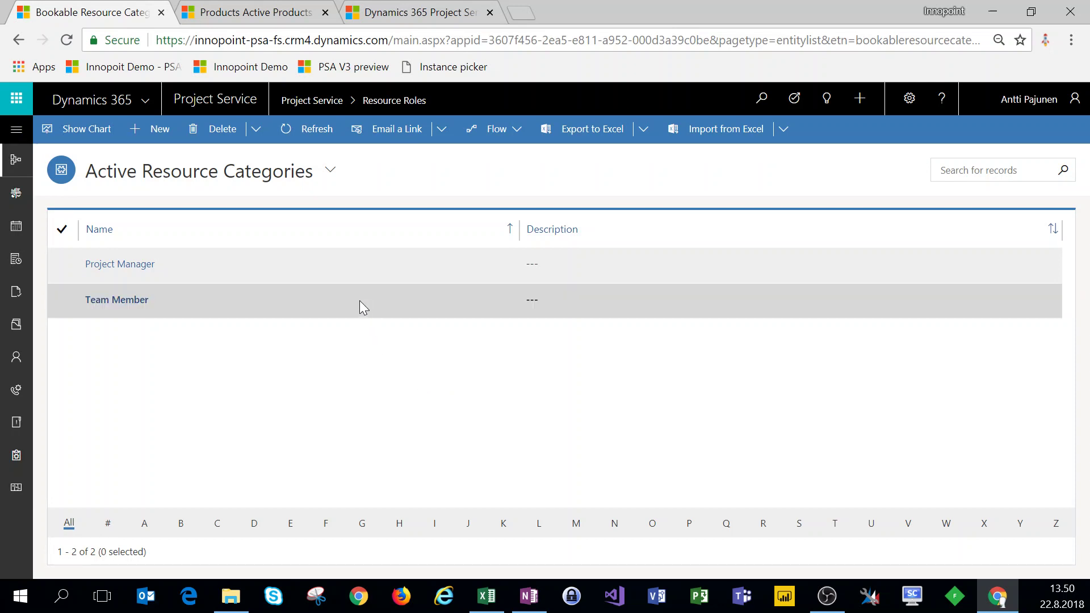
pyautogui.click(126, 264)
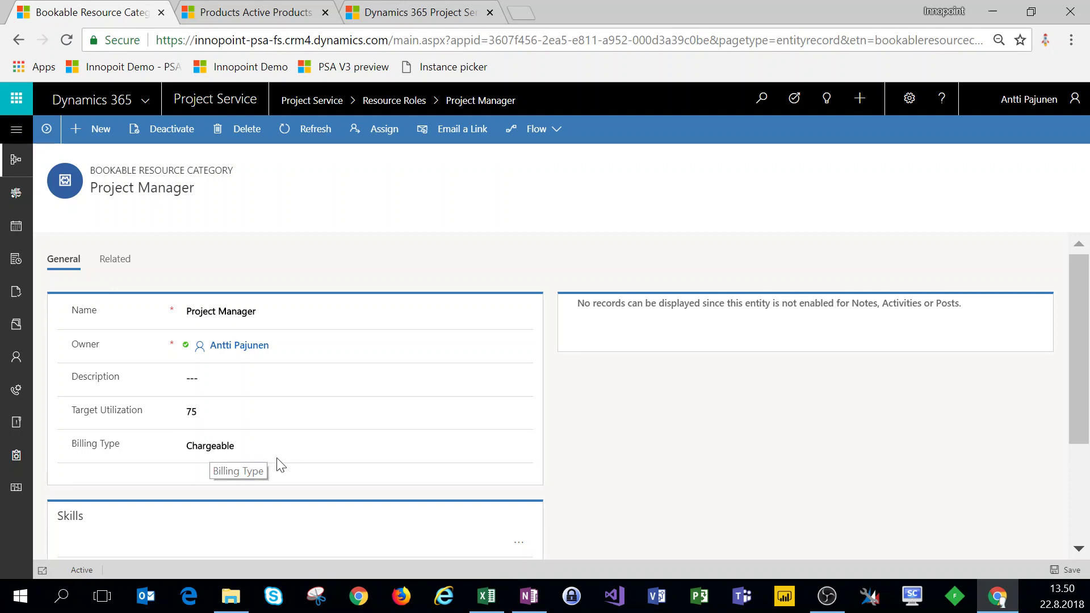
pyautogui.scroll(-1, 454, 478)
pyautogui.scroll(-3, 677, 442)
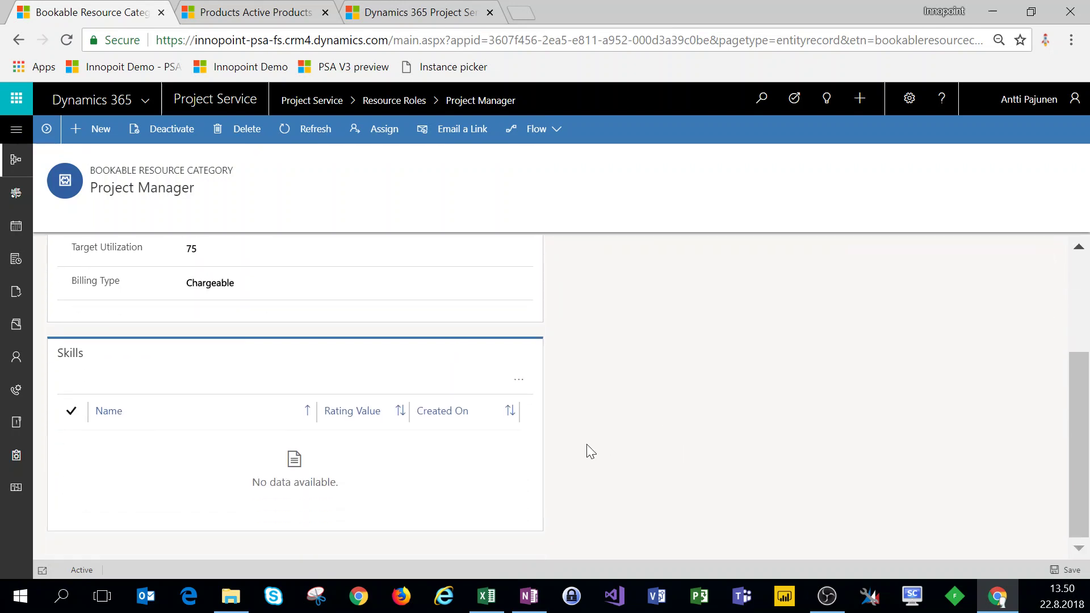
pyautogui.scroll(3, 454, 448)
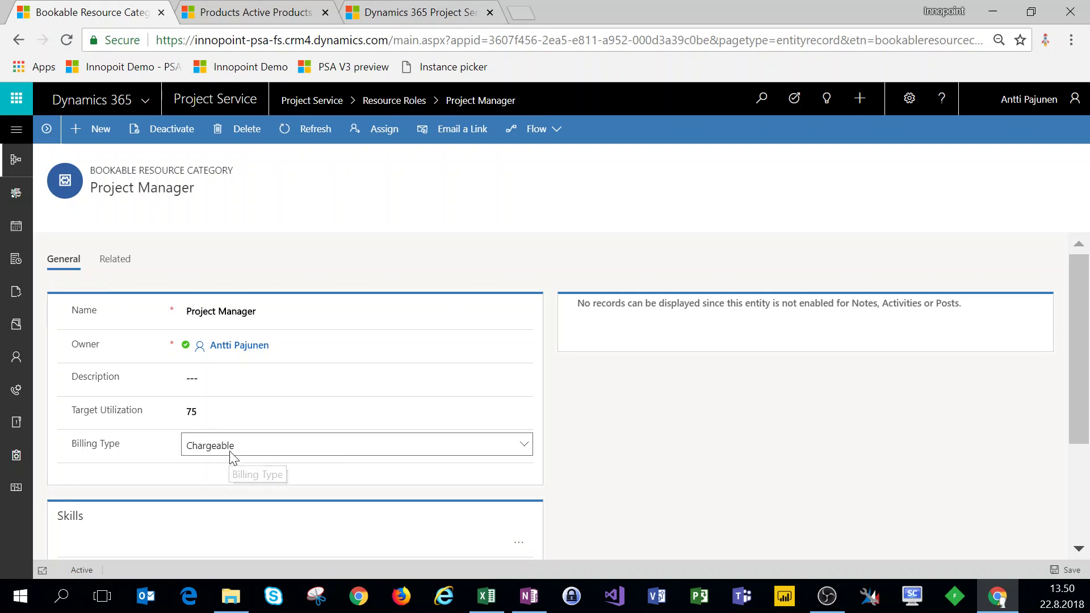
# Add a Consultant resource role with 75 target utilization and Chargeable billing
pyautogui.click(408, 103)
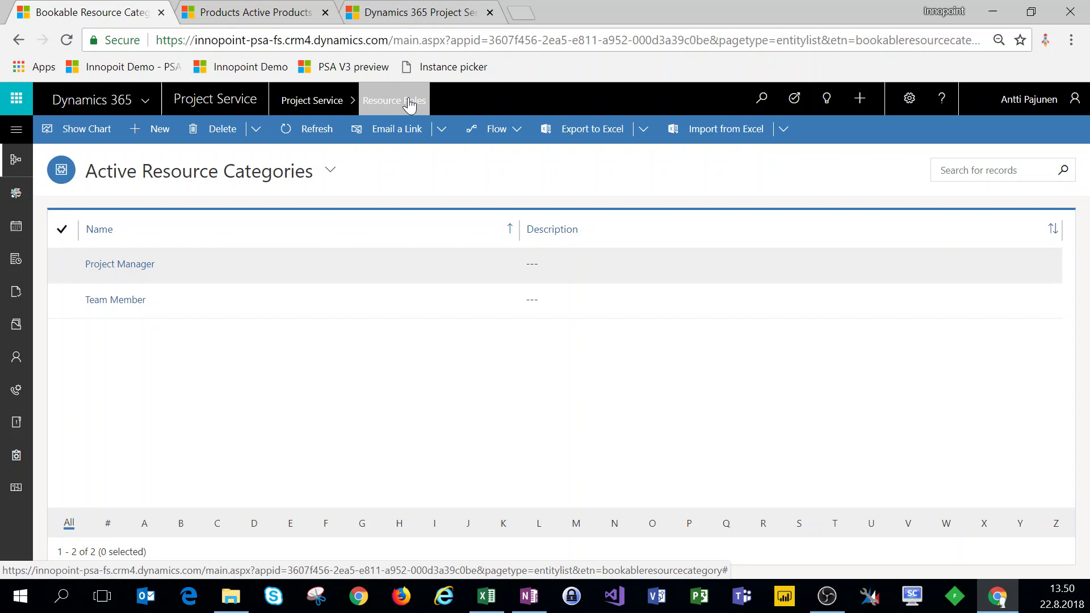
pyautogui.click(164, 141)
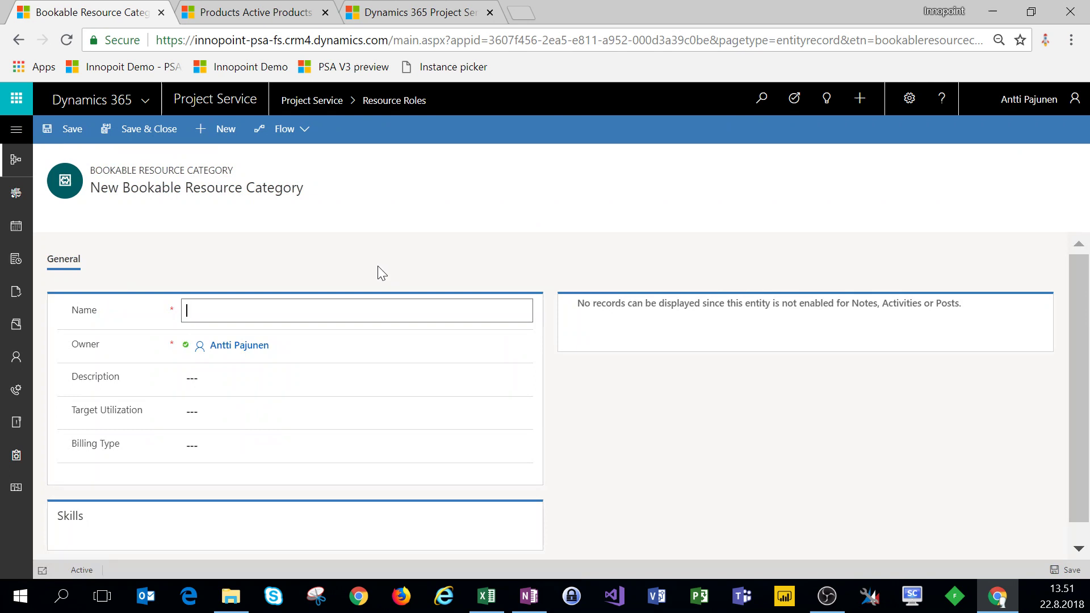
pyautogui.write('Consultant')
pyautogui.press('Tab')
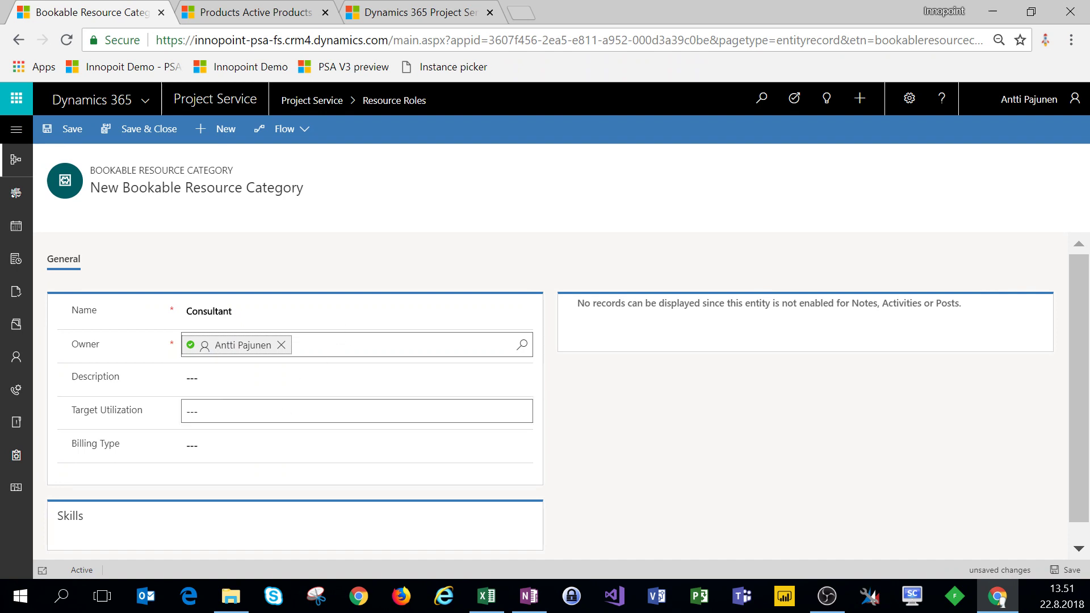
pyautogui.click(283, 409)
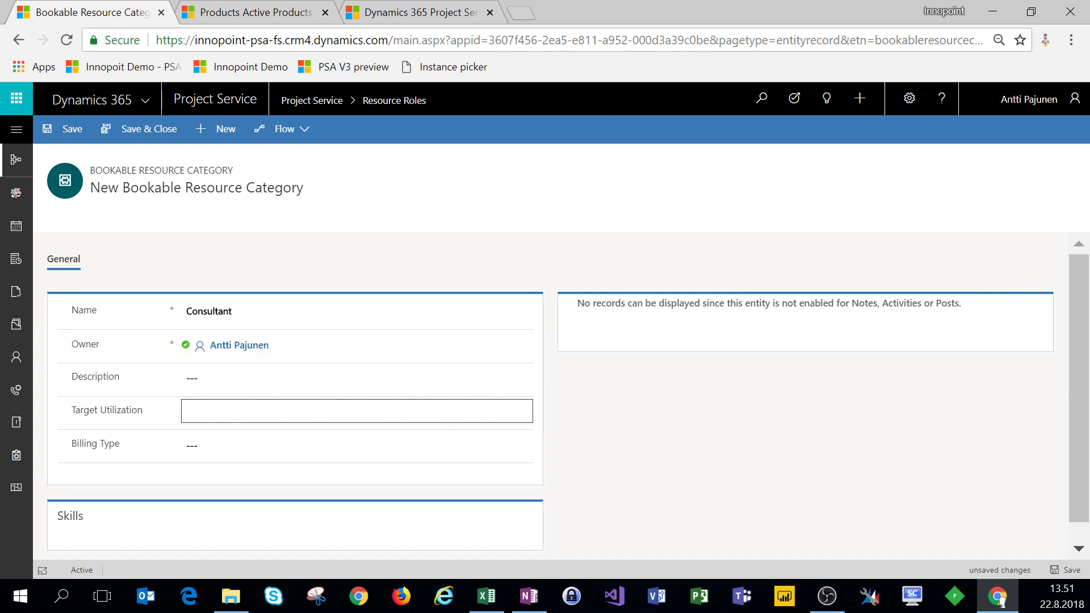
pyautogui.write('75')
pyautogui.press('Tab')
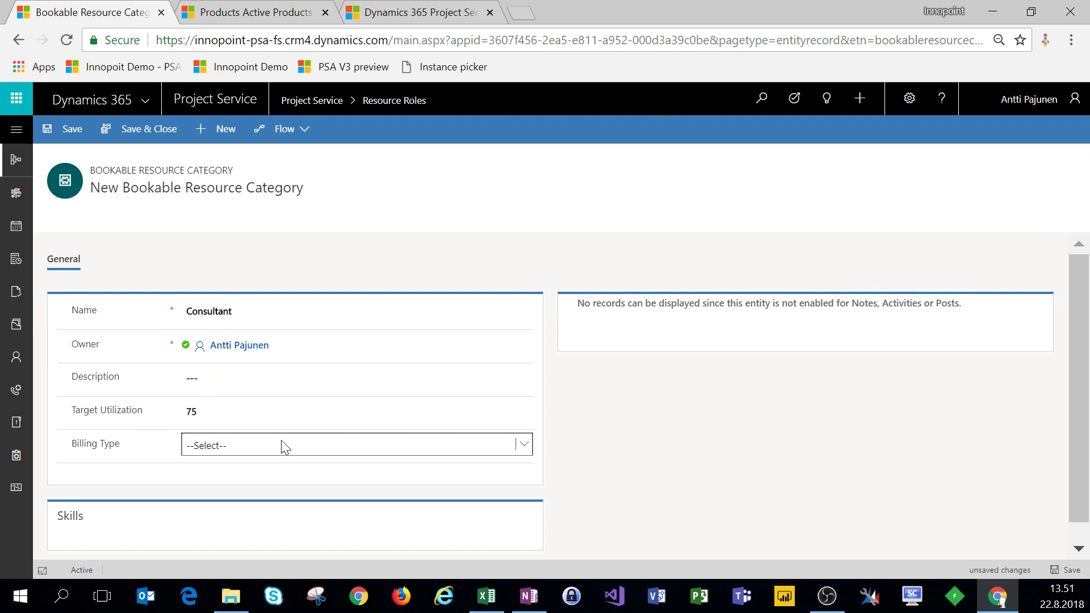
pyautogui.click(533, 446)
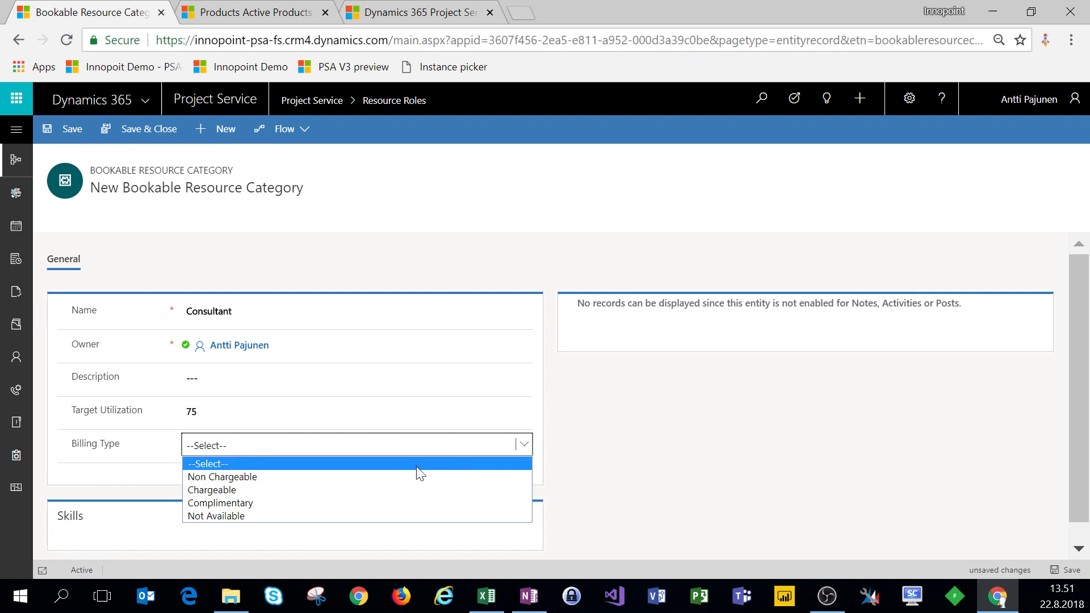
pyautogui.click(232, 489)
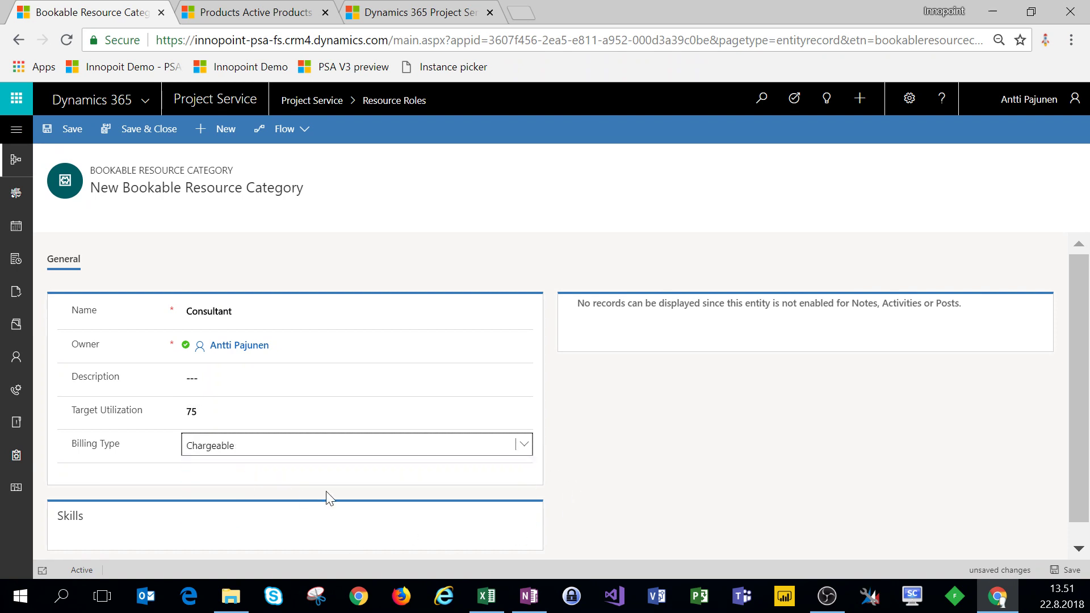
pyautogui.click(143, 131)
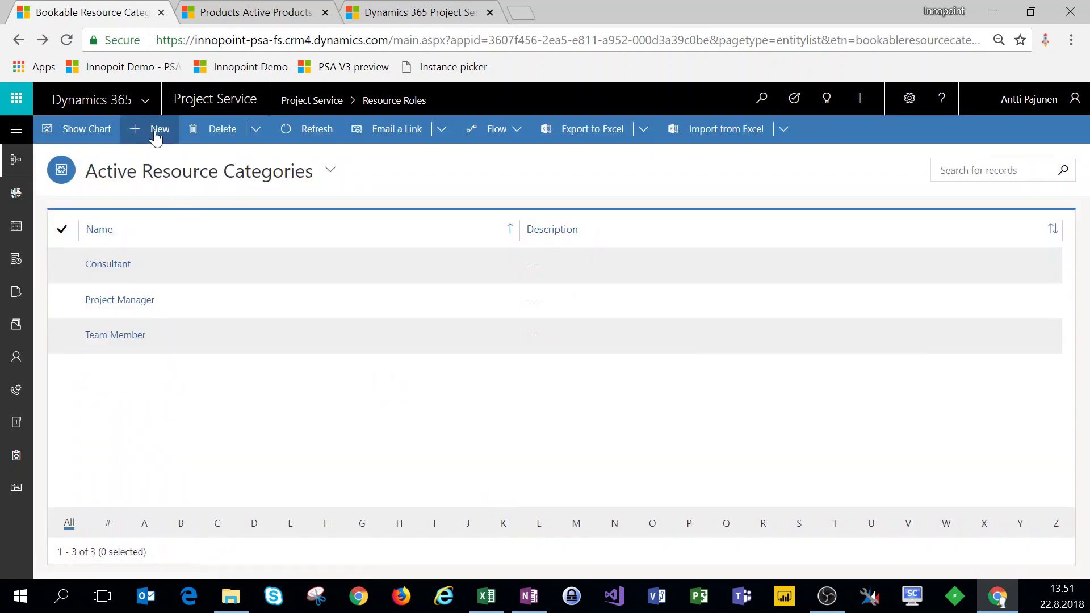
# Add a Presales resource role with 75 target utilization and Non Chargeable billing
pyautogui.click(158, 131)
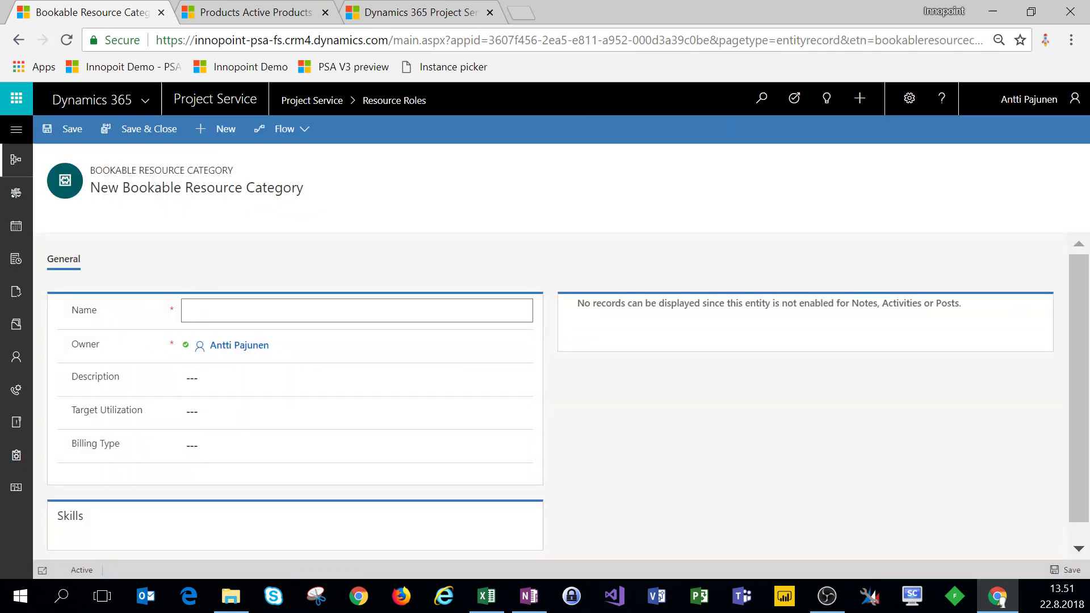
pyautogui.write('Presales')
pyautogui.press('Tab')
pyautogui.click(206, 414)
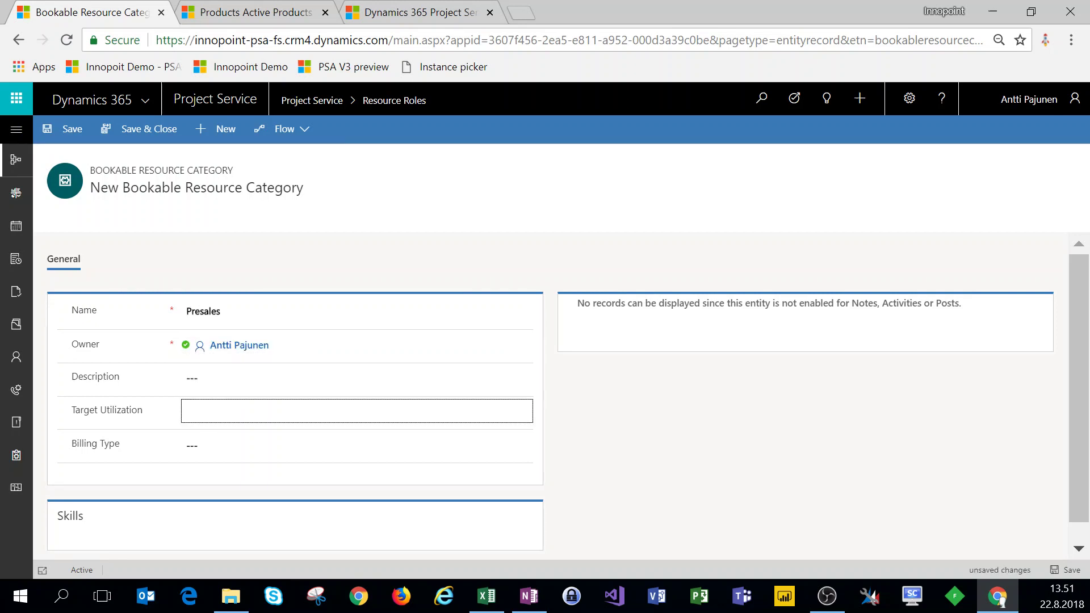
pyautogui.write('75')
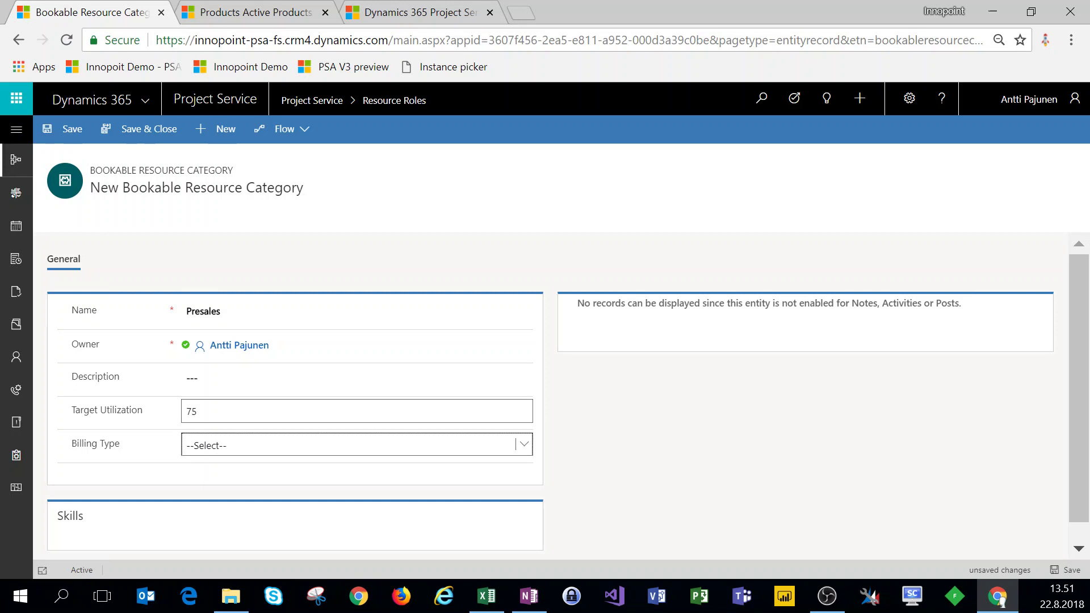
pyautogui.click(243, 448)
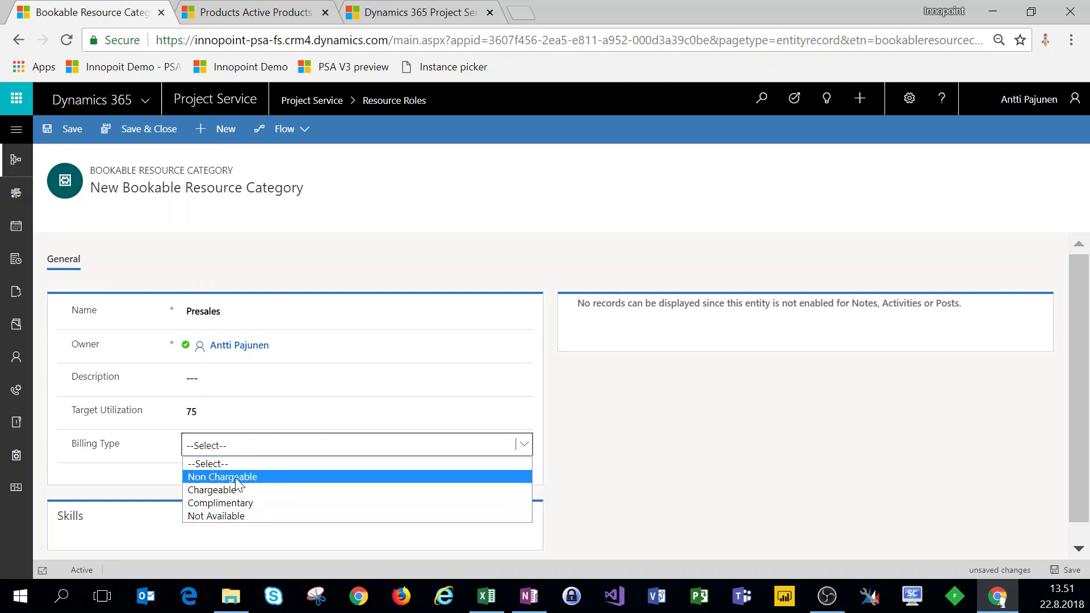
pyautogui.click(234, 477)
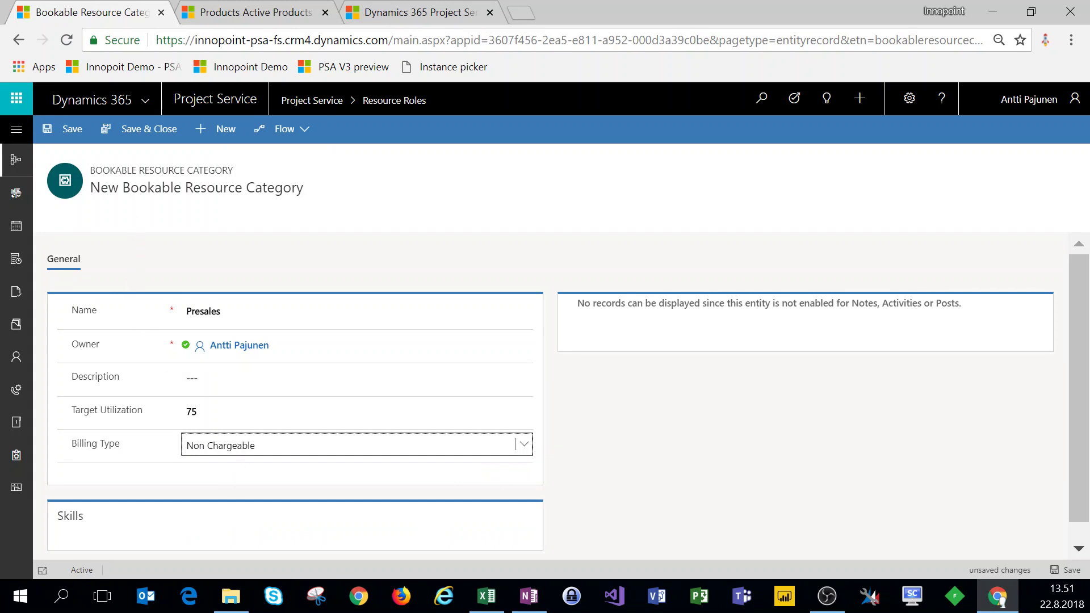
pyautogui.click(164, 131)
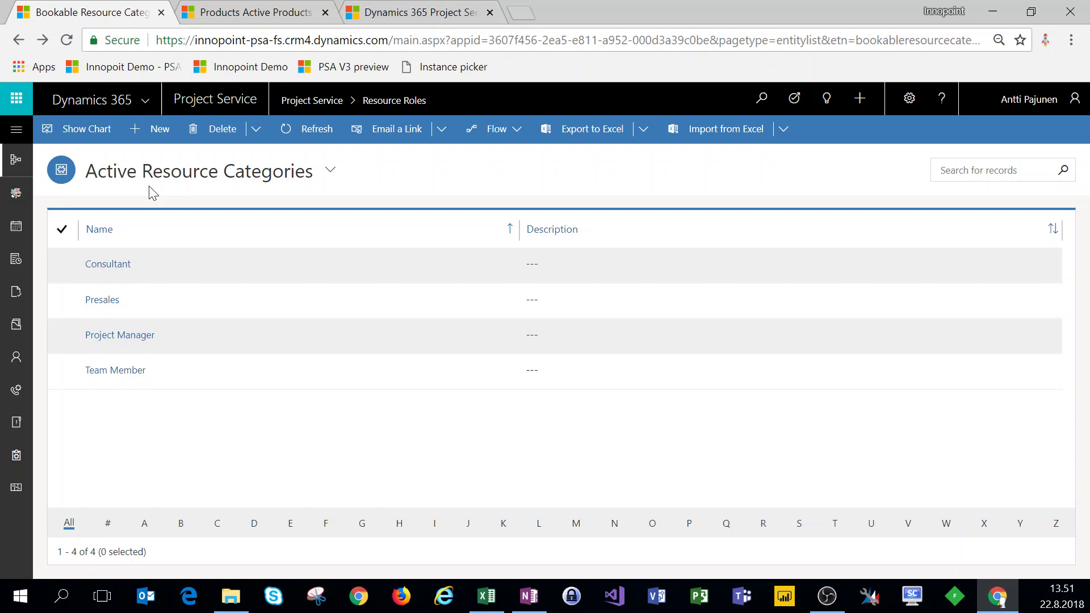
# Save a Developer role at 75 utilization with Chargeable billing, then return to the blog article
pyautogui.click(156, 129)
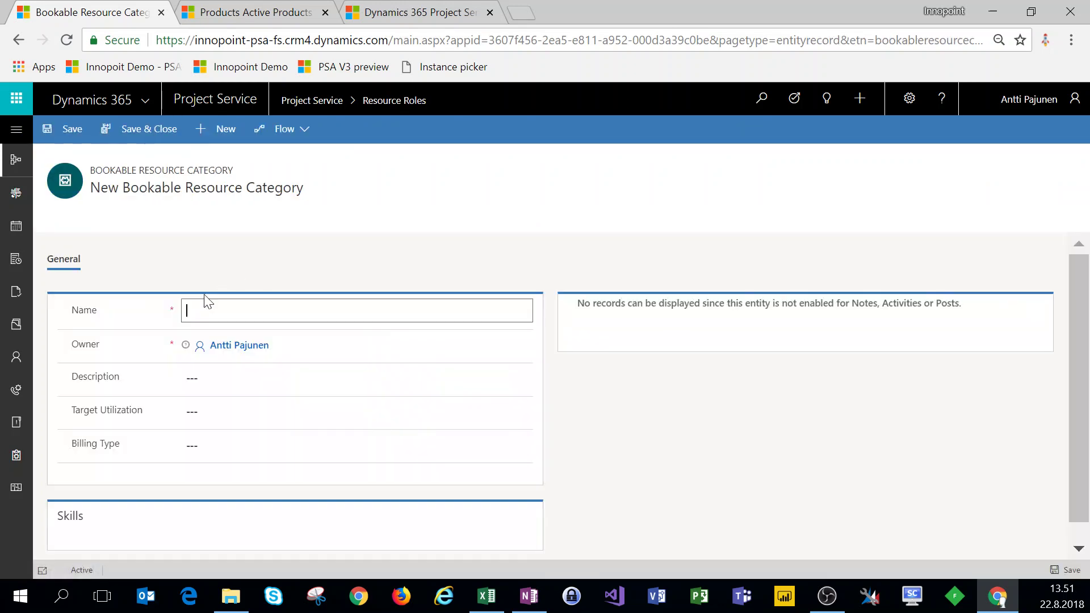
pyautogui.write('Developer')
pyautogui.press('Tab')
pyautogui.press('Tab')
pyautogui.press('Tab')
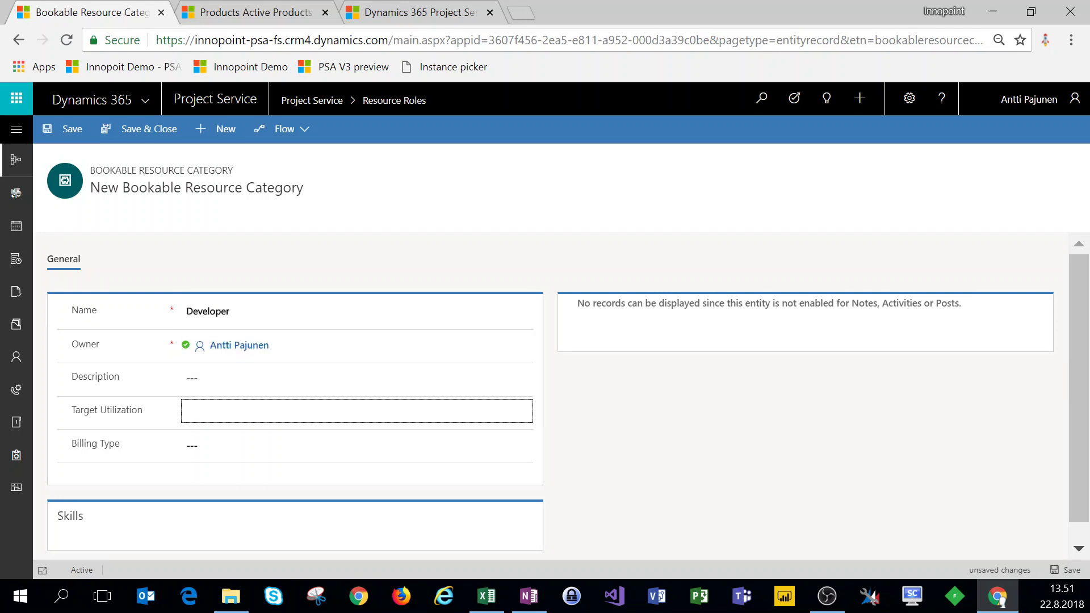
pyautogui.write('75')
pyautogui.press('Tab')
pyautogui.click(226, 446)
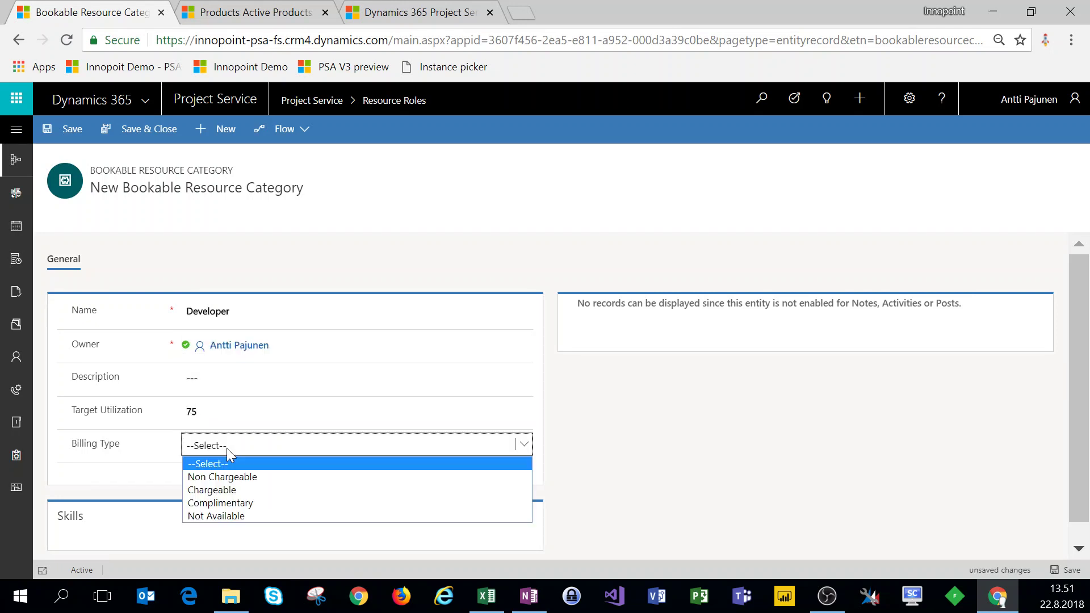
pyautogui.click(226, 491)
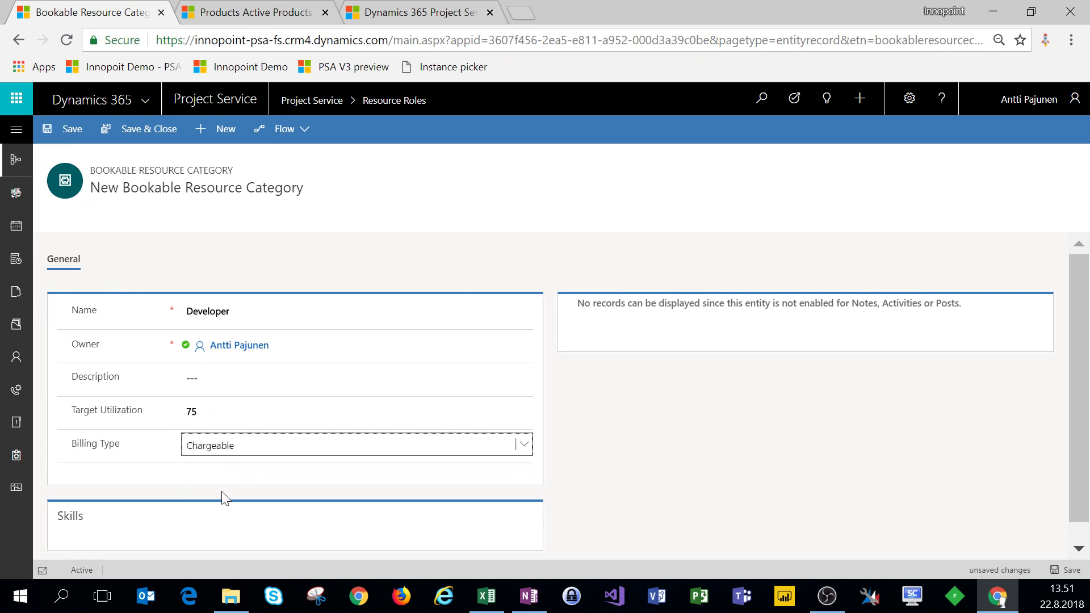
pyautogui.click(157, 132)
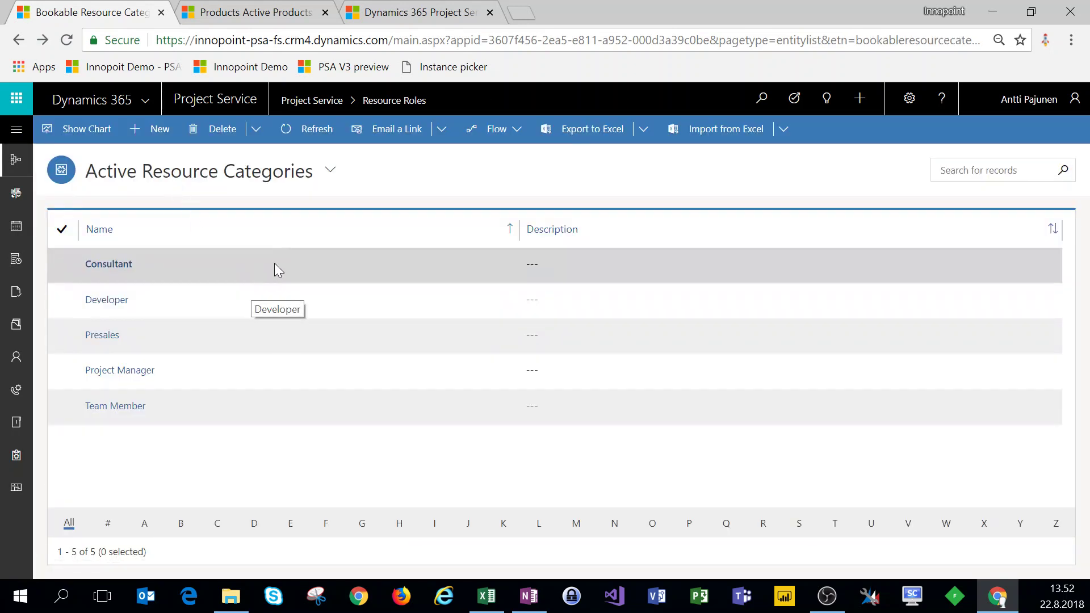
pyautogui.click(452, 17)
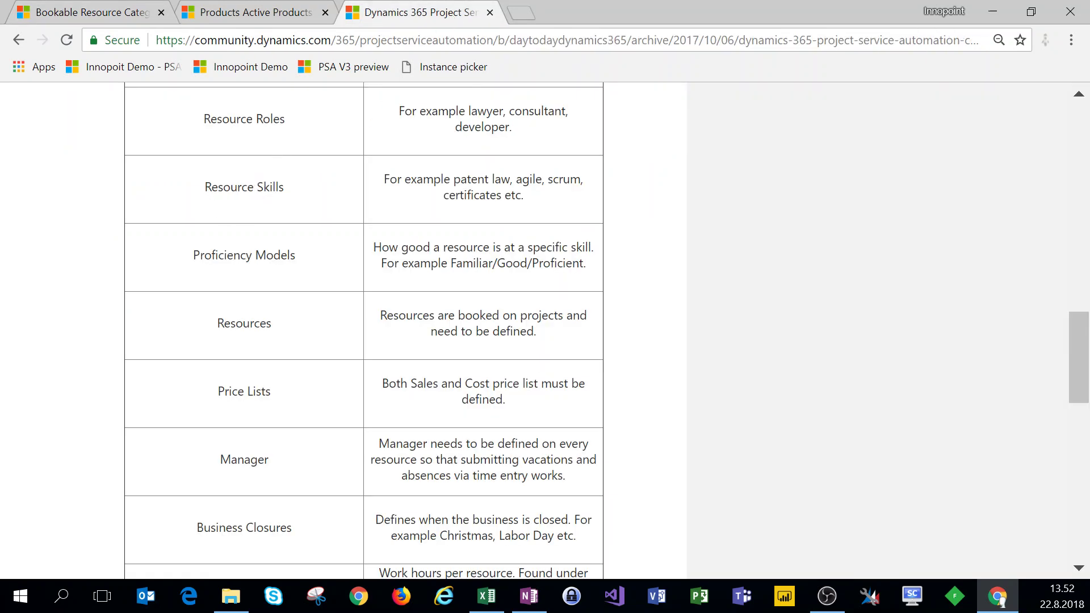
# Go to Resources > Resource Skills in the site map and start a new characteristic
pyautogui.click(85, 12)
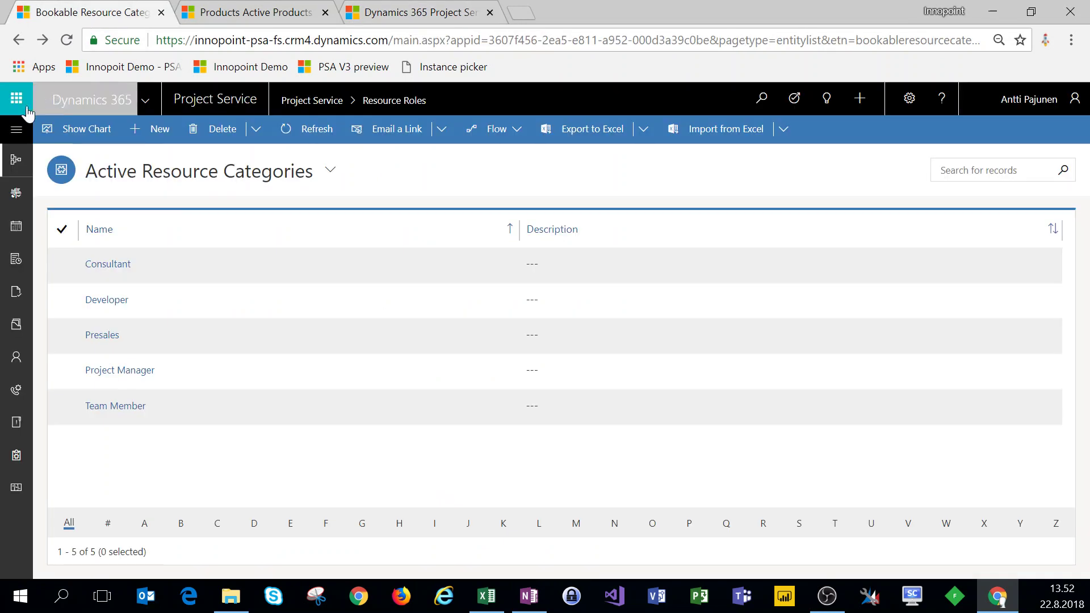
pyautogui.click(16, 129)
pyautogui.scroll(-1, 70, 381)
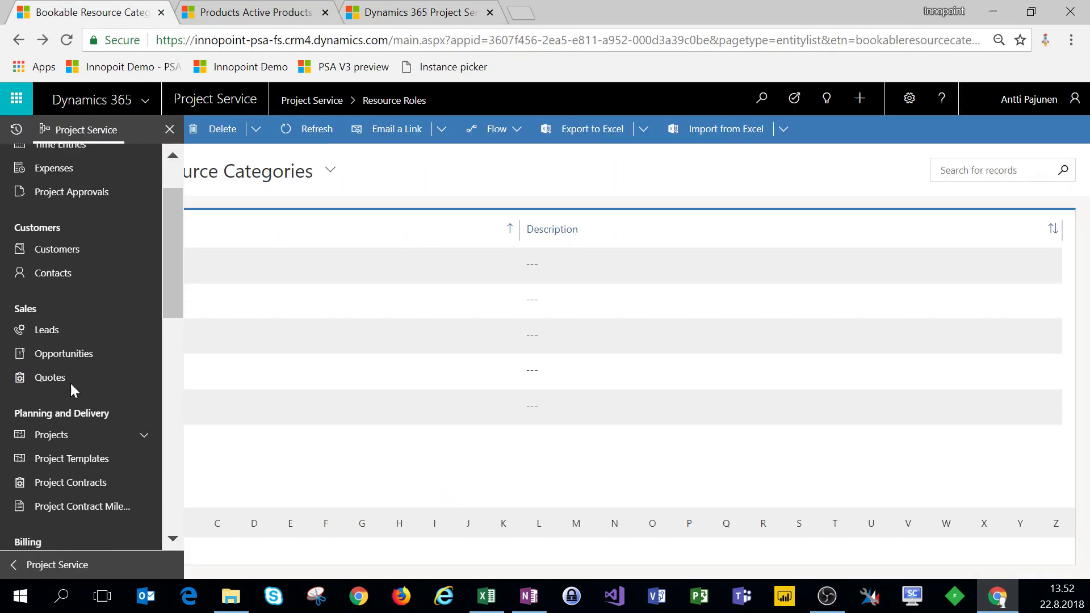
pyautogui.scroll(-7, 70, 381)
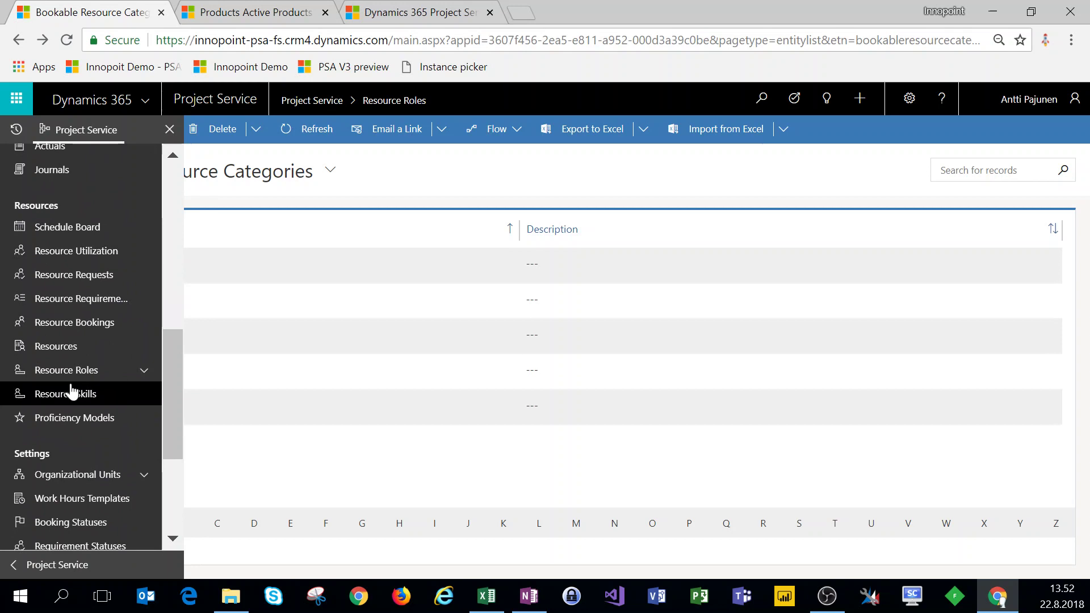
pyautogui.click(70, 393)
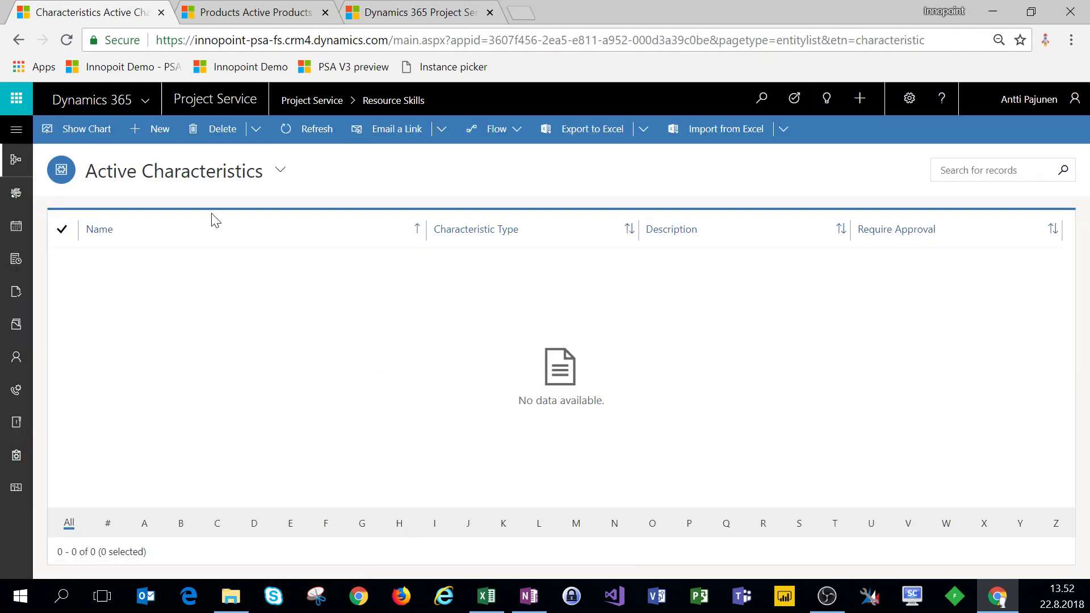
pyautogui.click(161, 137)
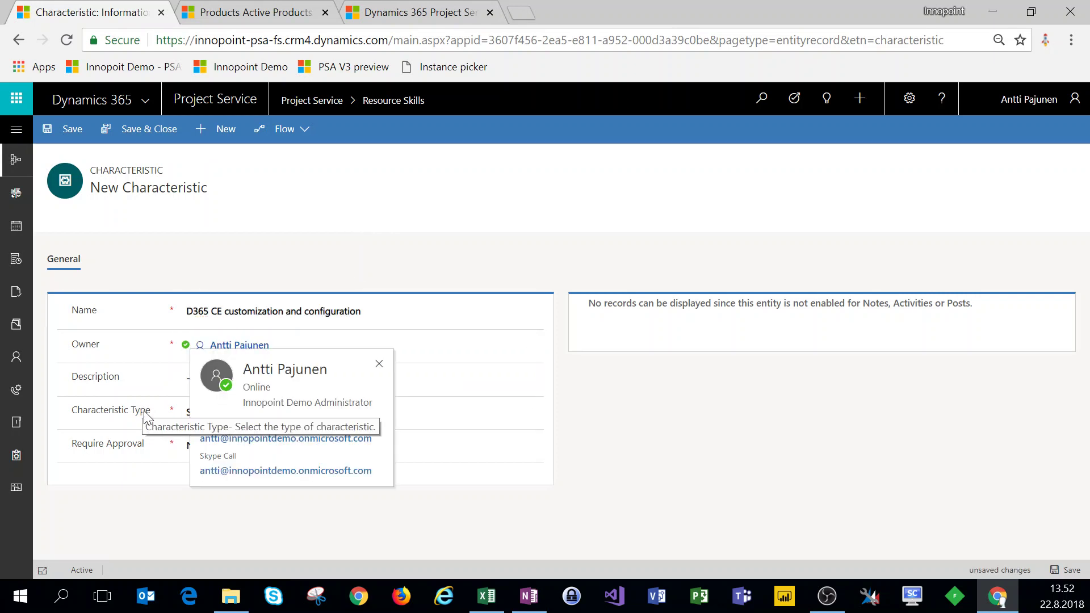
# Save 'D365 CE customization and configuration' as a Skill with Require Approval left at No
pyautogui.click(536, 413)
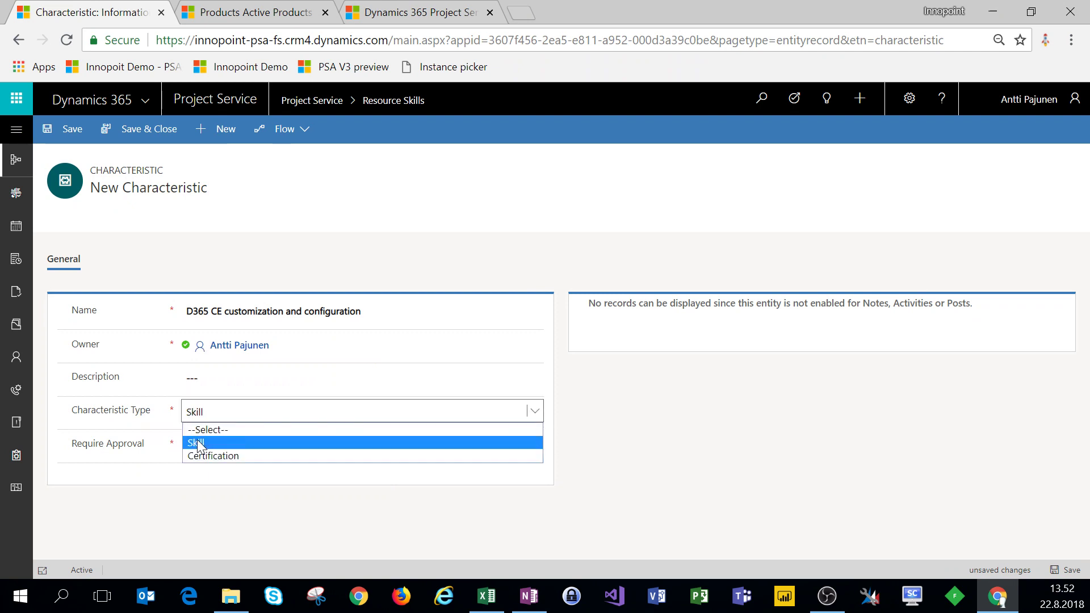
pyautogui.click(576, 471)
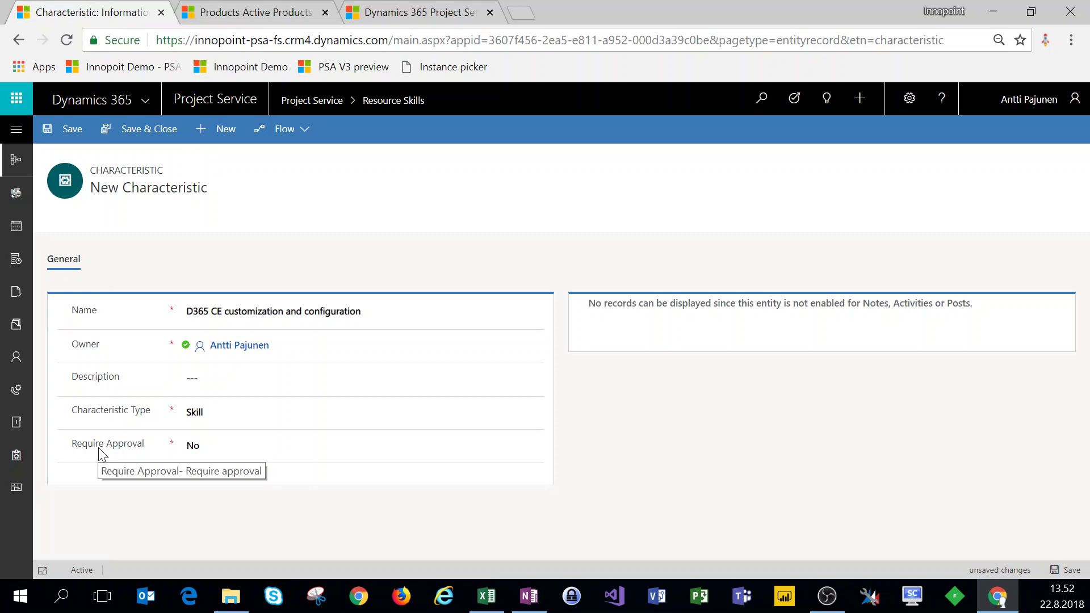
pyautogui.click(229, 454)
pyautogui.click(209, 450)
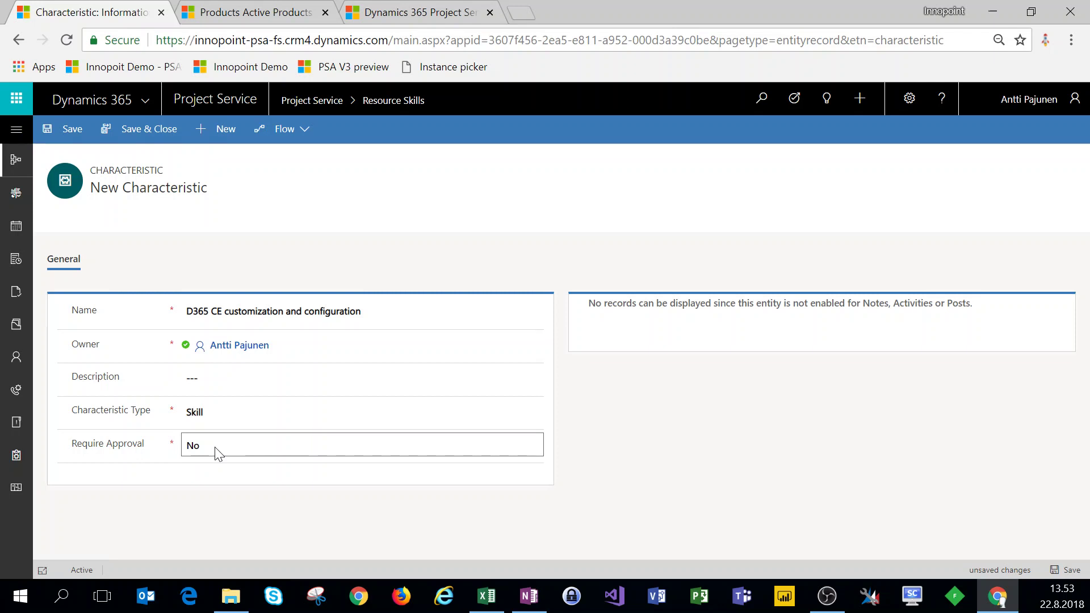
pyautogui.click(155, 137)
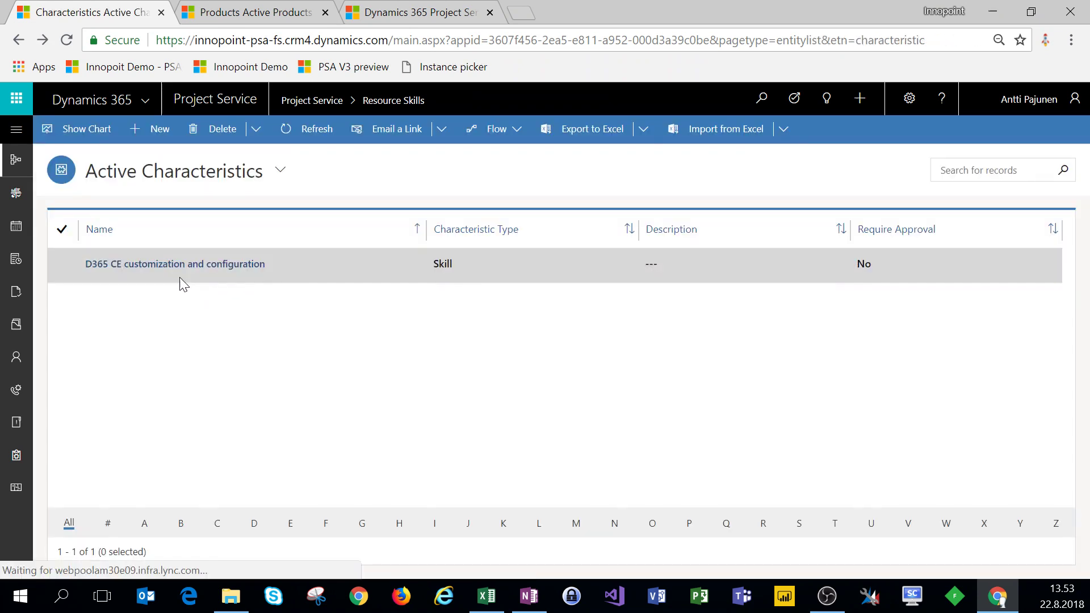
# Create and save MCSE as a Certification-type characteristic
pyautogui.click(159, 130)
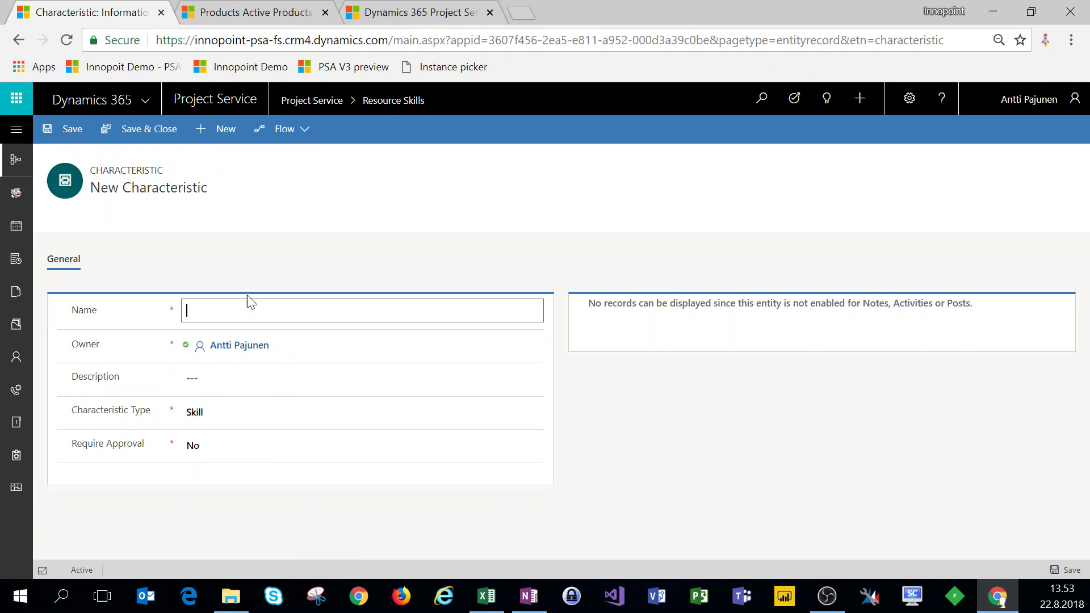
pyautogui.write('MCE')
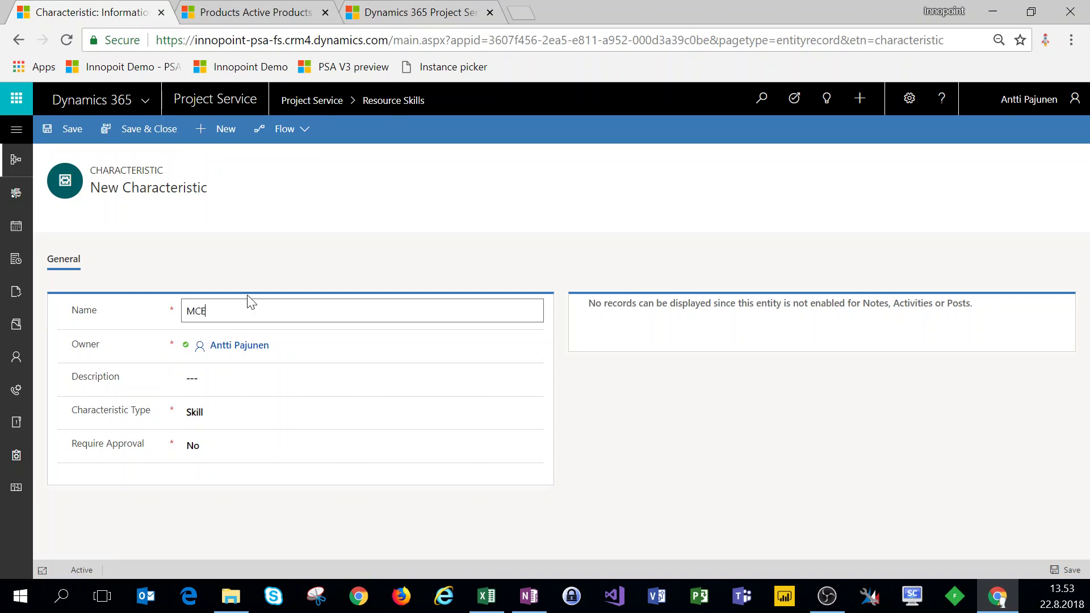
pyautogui.write('SE')
pyautogui.press('Tab')
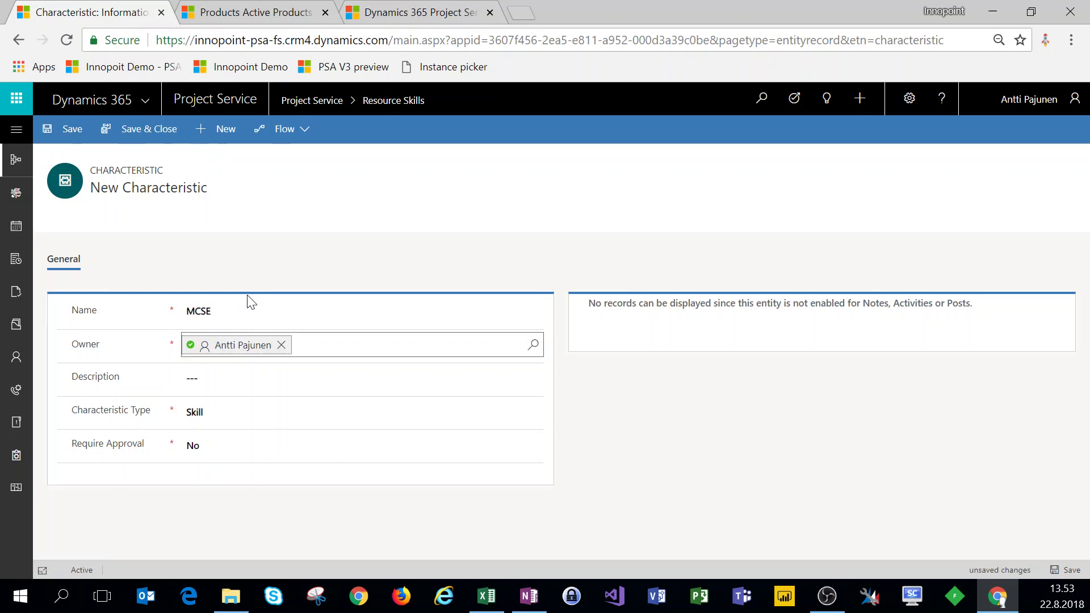
pyautogui.press('Tab')
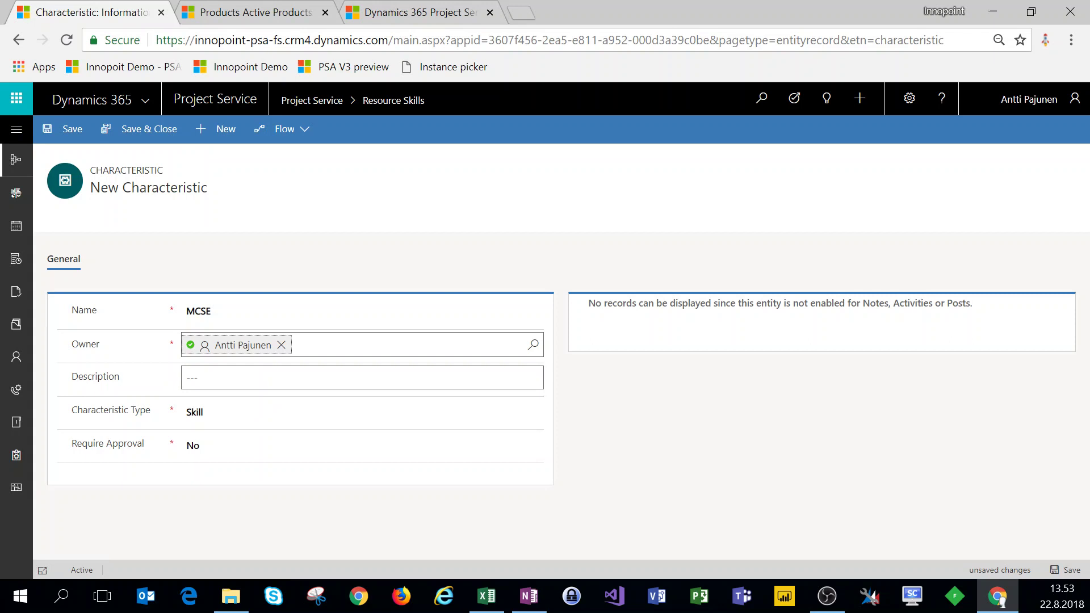
pyautogui.press('Tab')
pyautogui.click(228, 419)
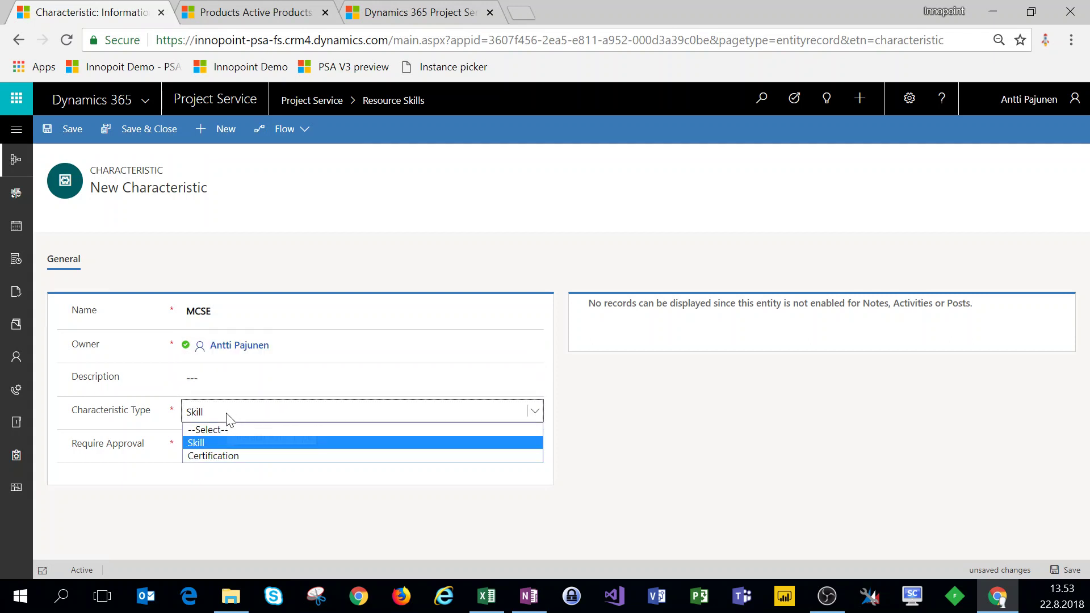
pyautogui.click(210, 454)
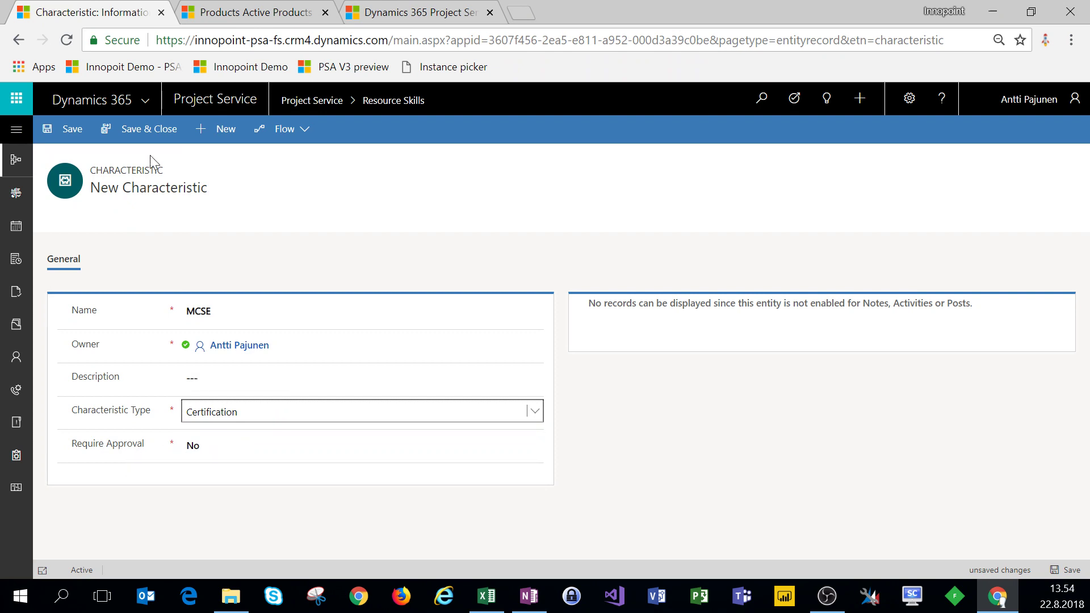
pyautogui.click(145, 129)
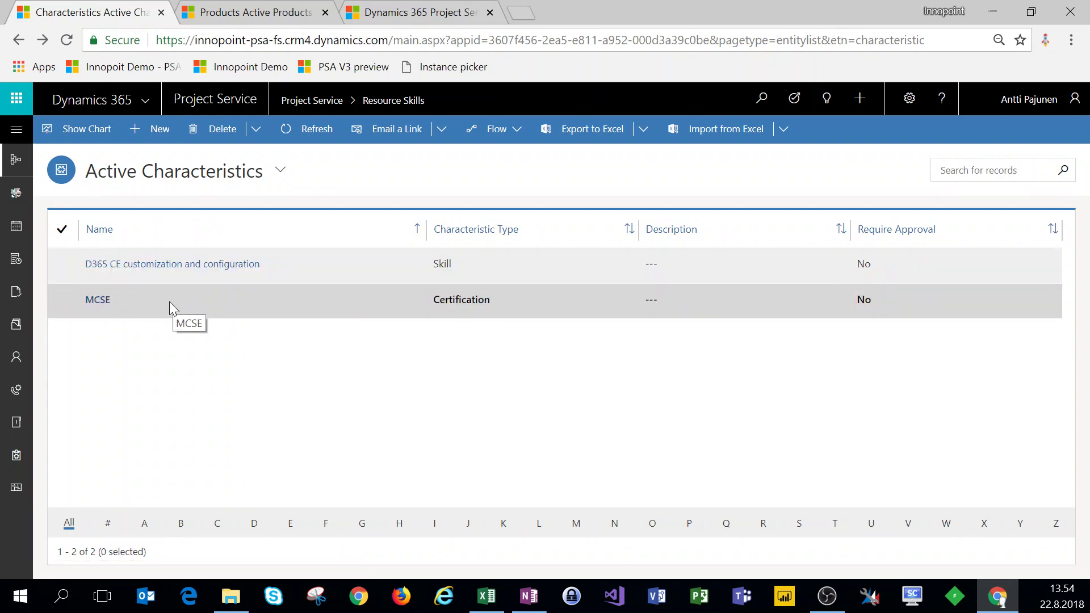
# Open the Proficiency Models list from the Resources area of the site map
pyautogui.click(19, 134)
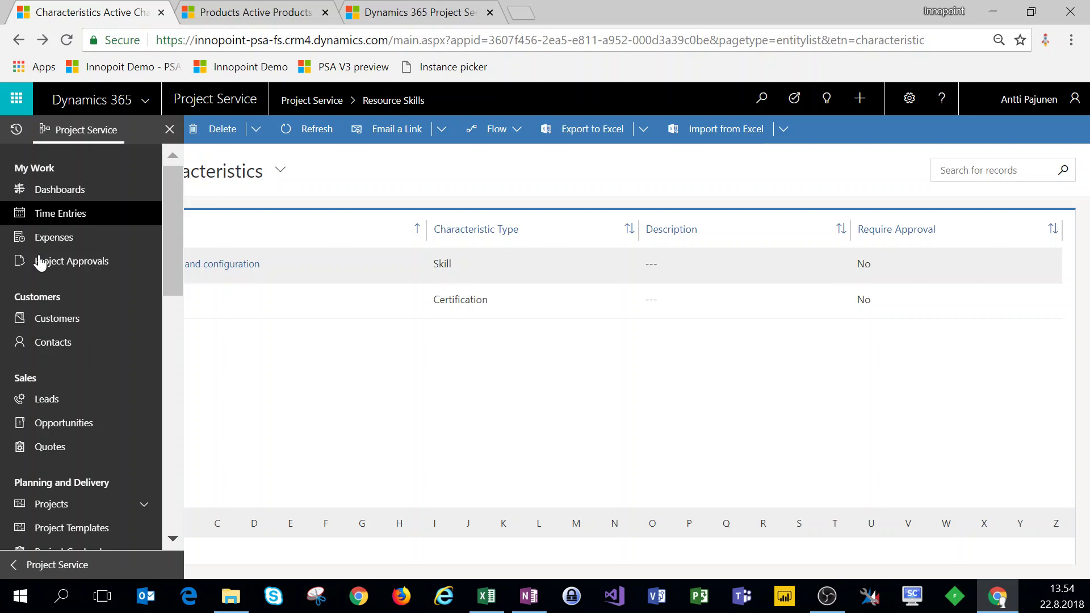
pyautogui.scroll(-3, 63, 419)
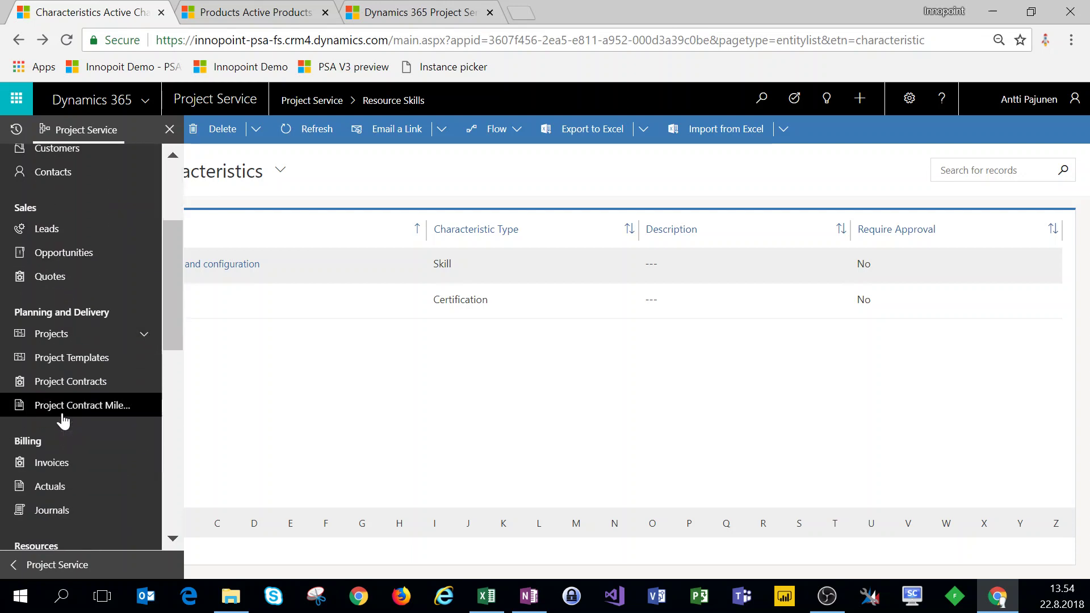
pyautogui.scroll(-5, 63, 420)
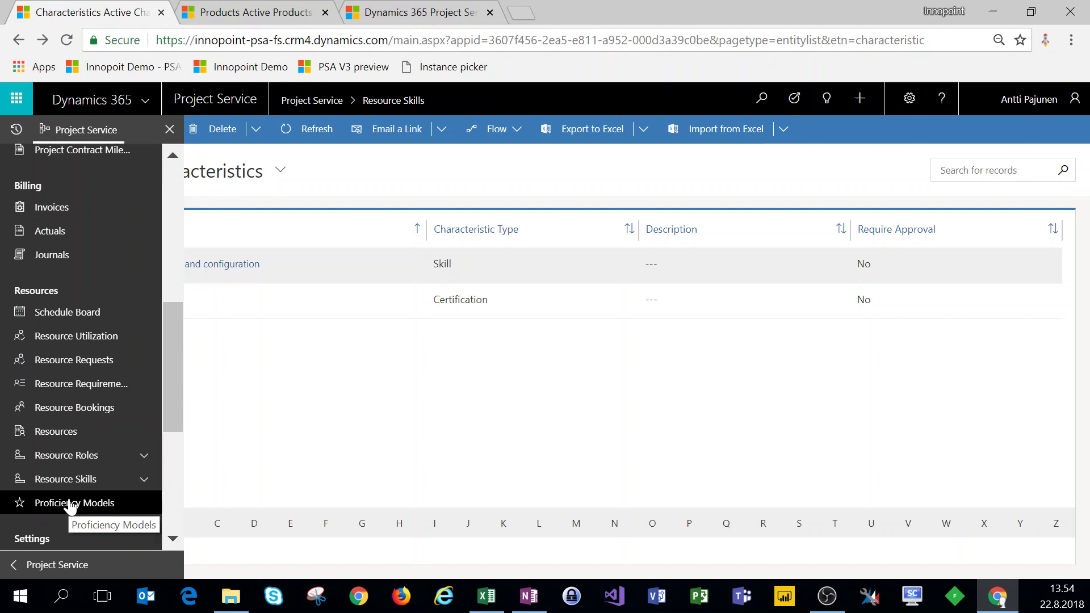
pyautogui.click(70, 503)
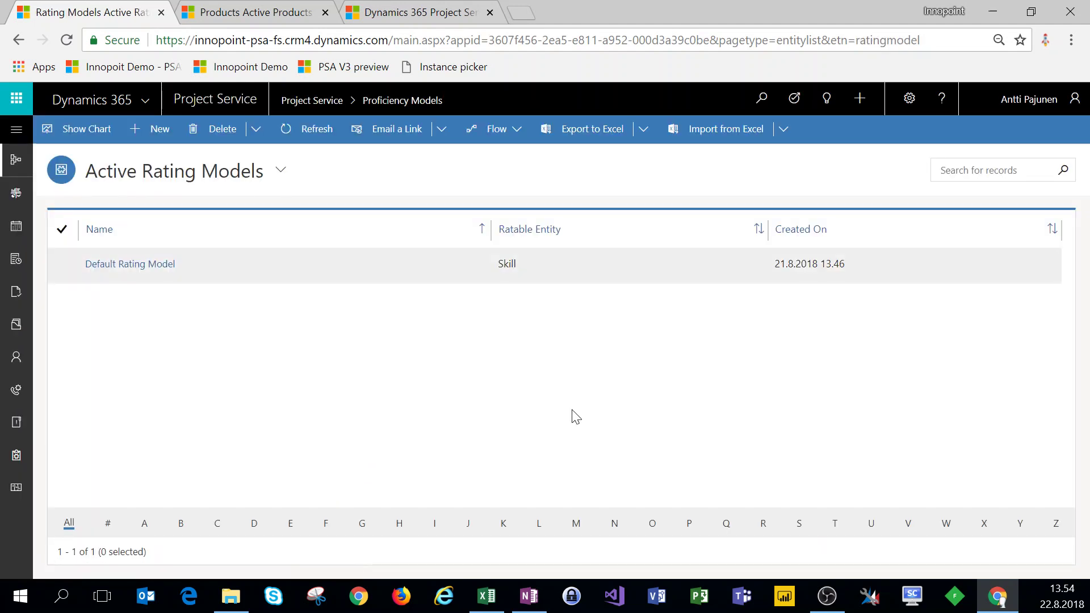
# Open the Default Rating Model and review its 1–3 values: Familiar, Good, Proficient
pyautogui.click(122, 264)
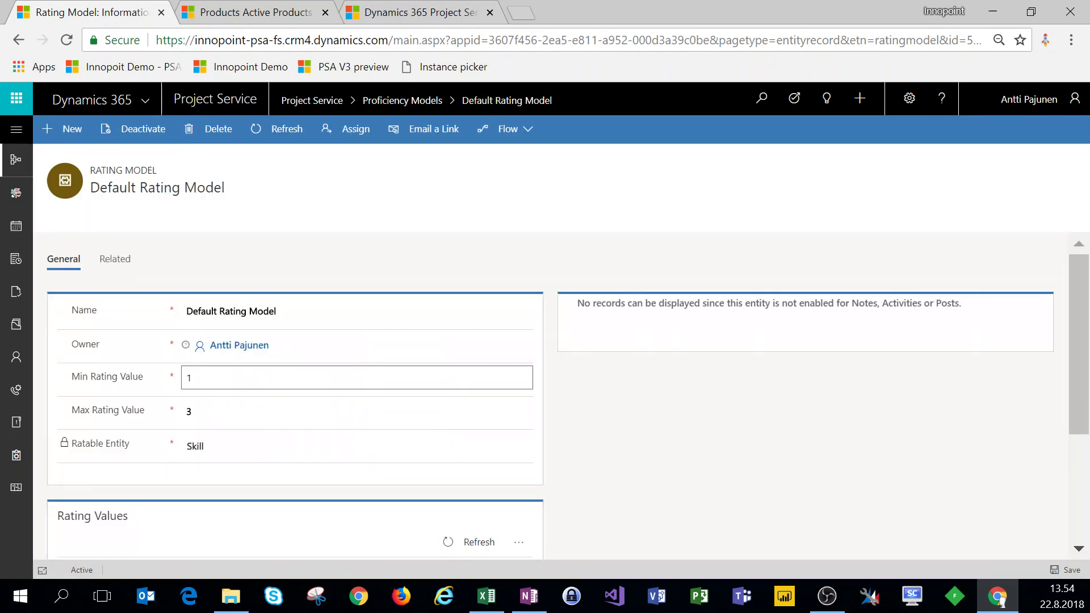
pyautogui.click(250, 312)
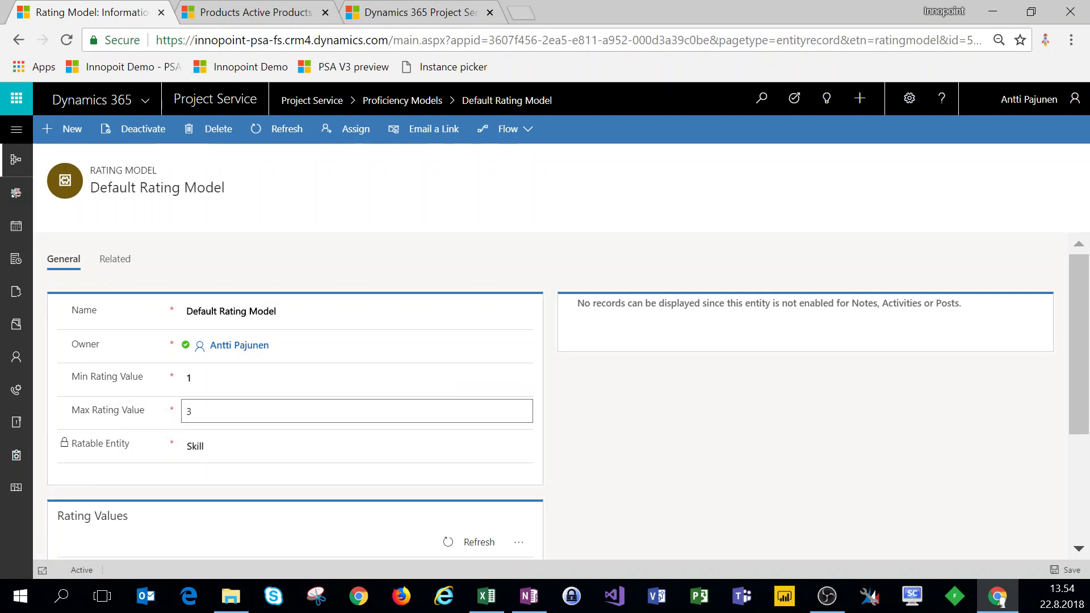
pyautogui.scroll(-3, 246, 422)
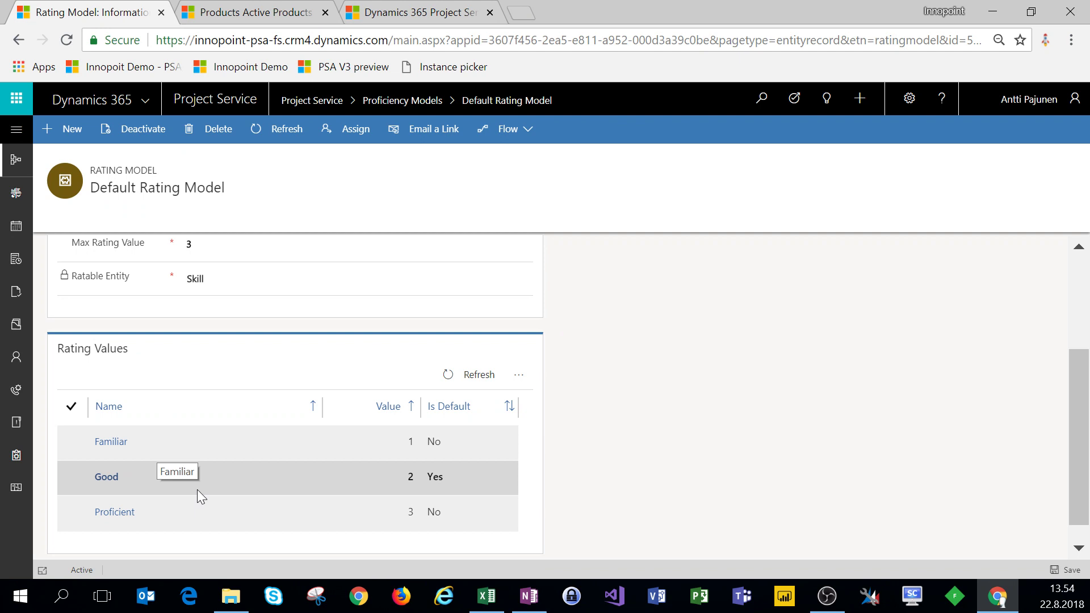
pyautogui.scroll(-1, 199, 488)
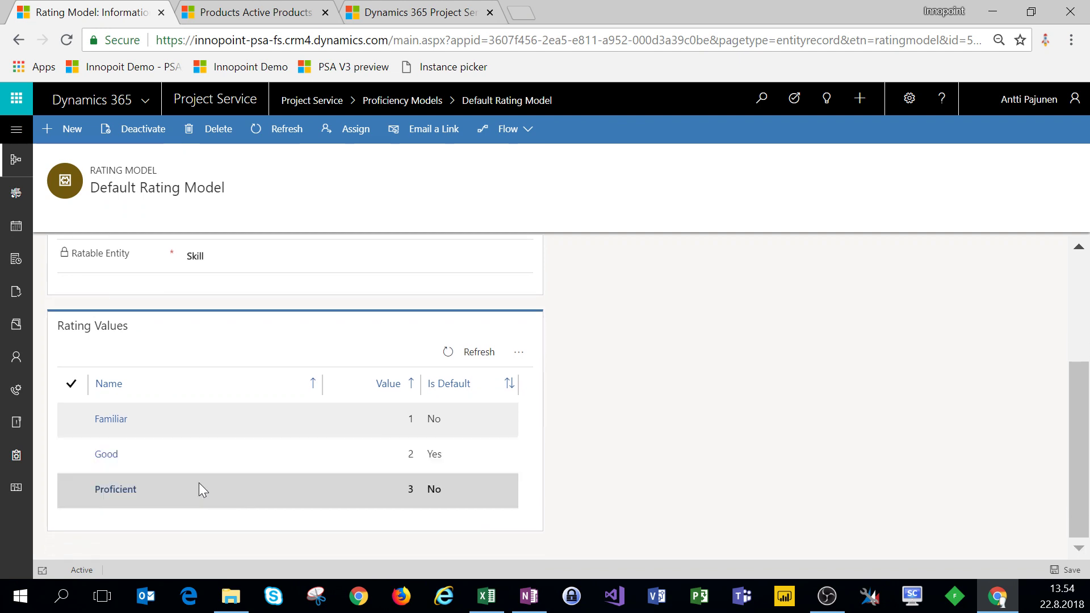
pyautogui.scroll(1, 332, 475)
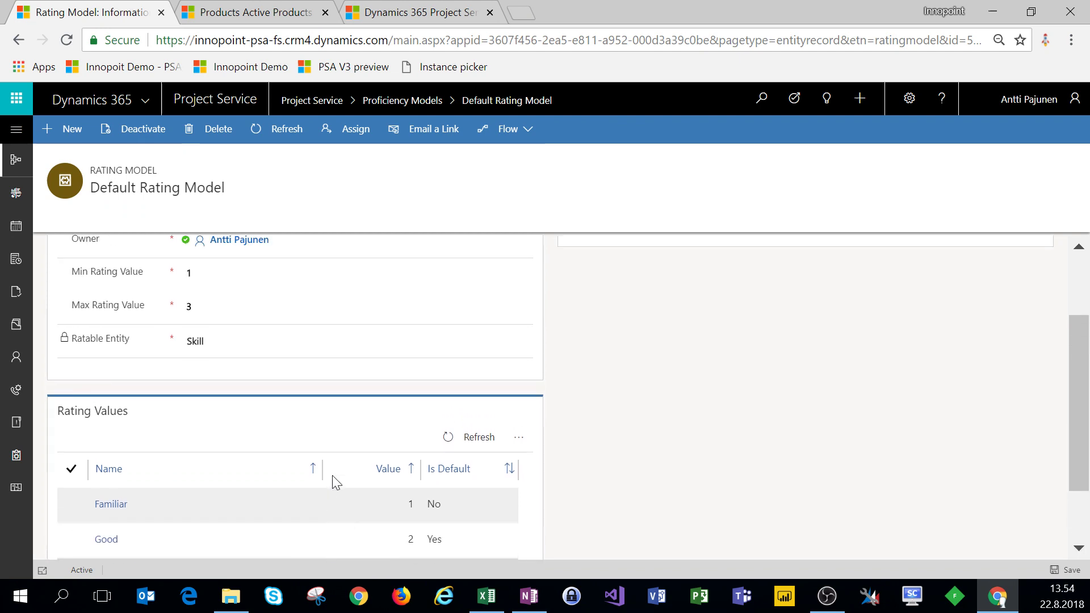
pyautogui.scroll(2, 333, 477)
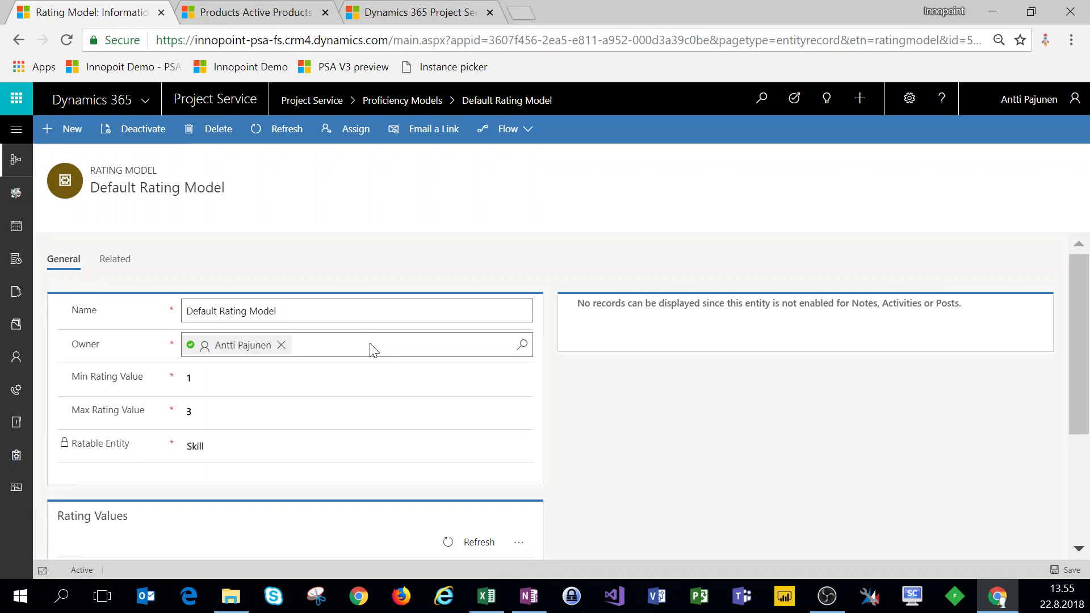
pyautogui.scroll(-2, 373, 355)
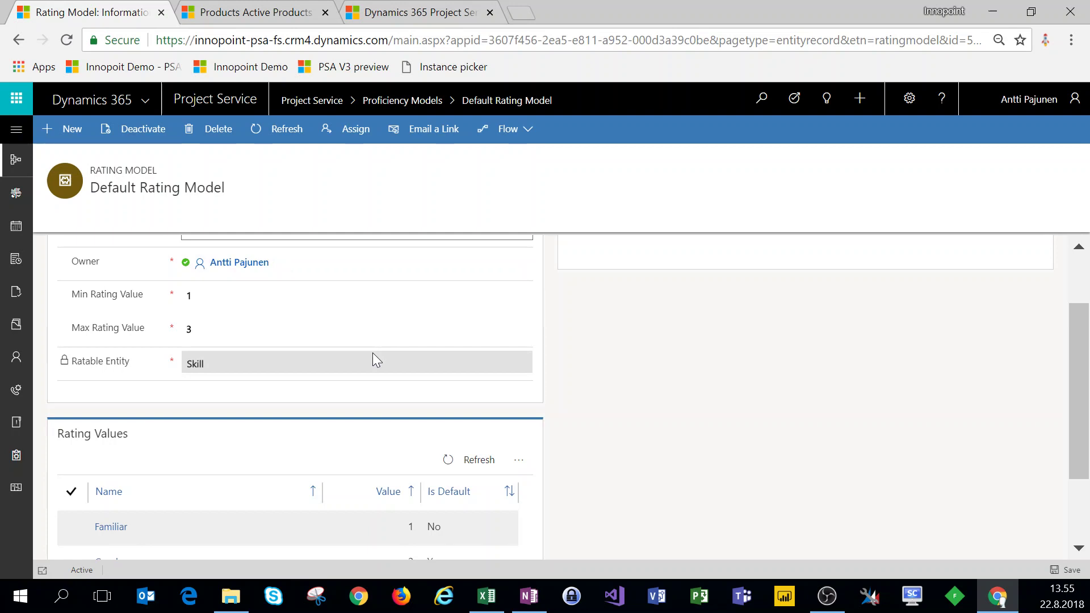
pyautogui.scroll(-2, 372, 352)
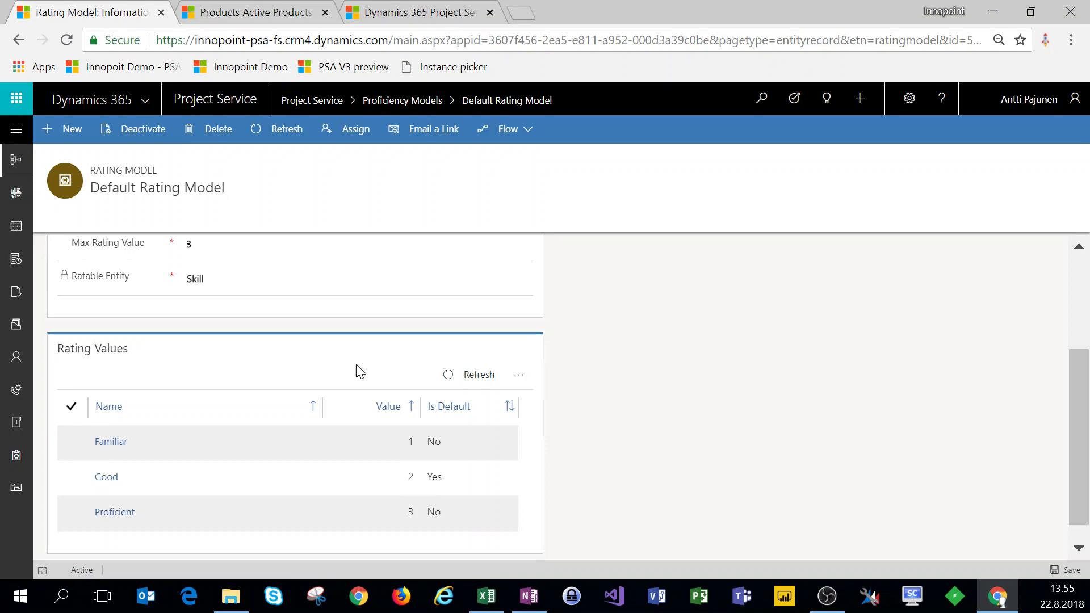
pyautogui.scroll(3, 285, 460)
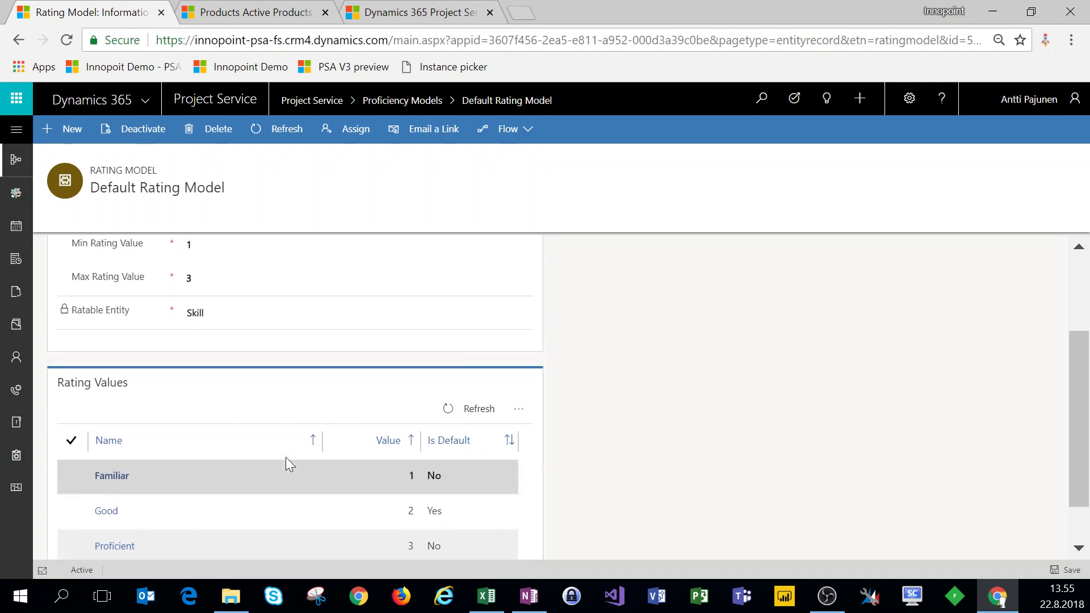
# Return to the Proficiency Models list, then switch to the blog's setup table
pyautogui.click(417, 108)
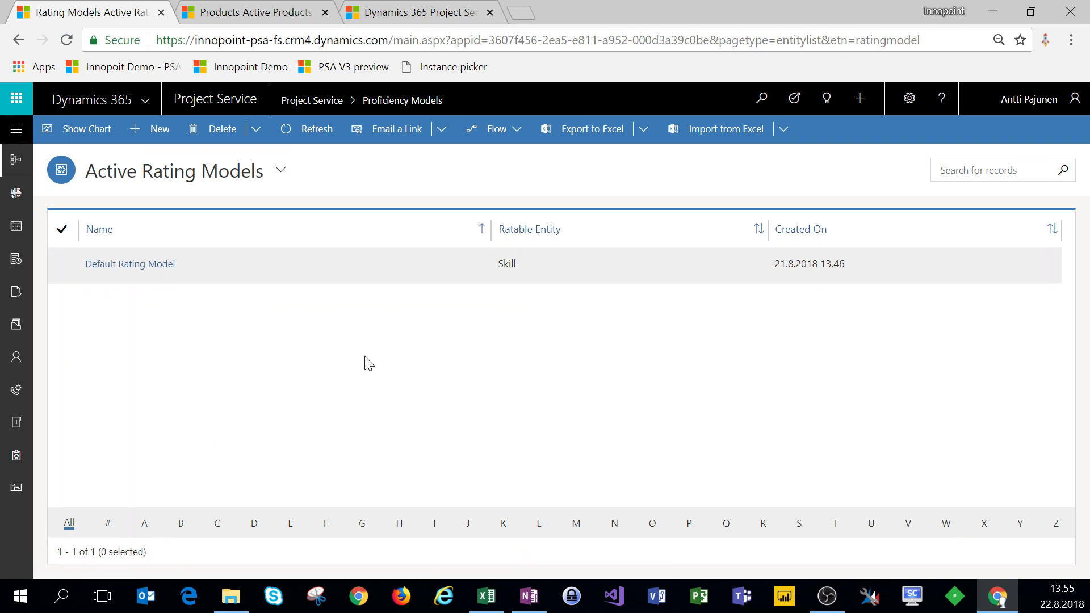
pyautogui.click(429, 13)
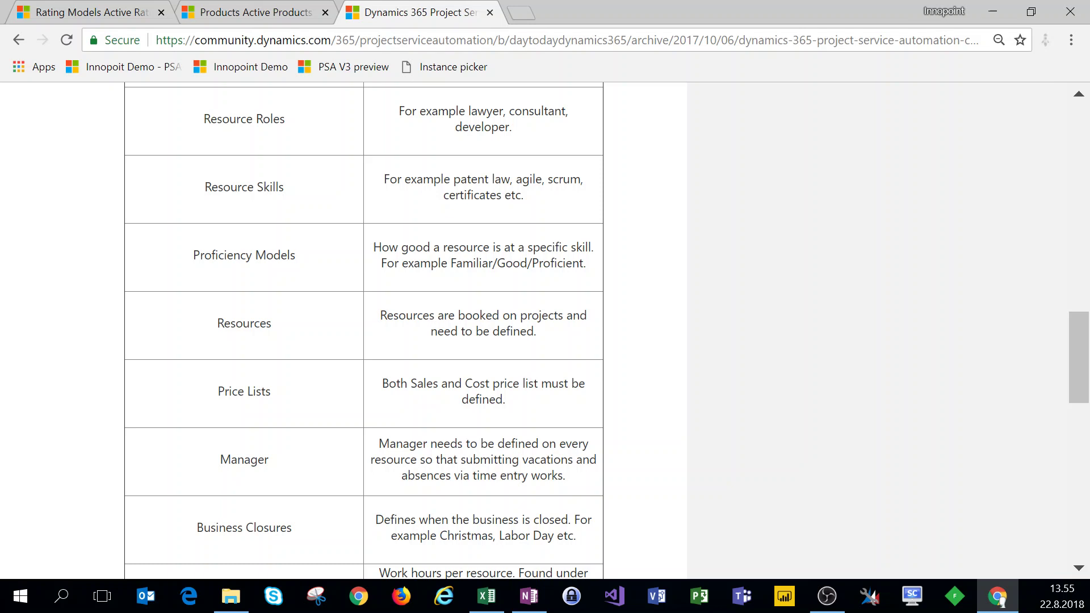
# Leave the rating models and go to the Bookable Resources list to open your own resource
pyautogui.click(105, 16)
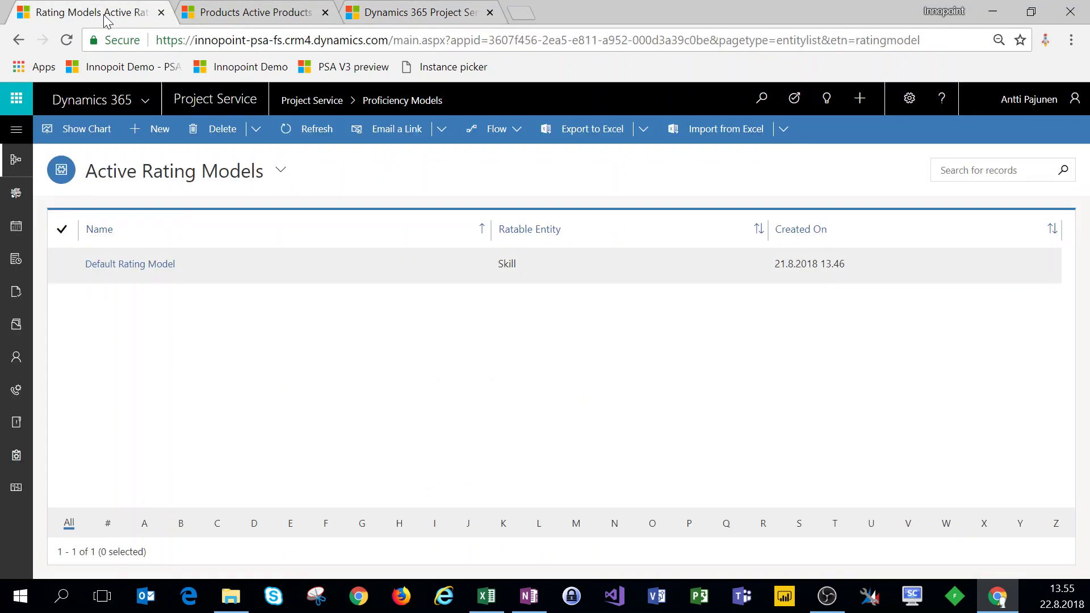
pyautogui.click(14, 140)
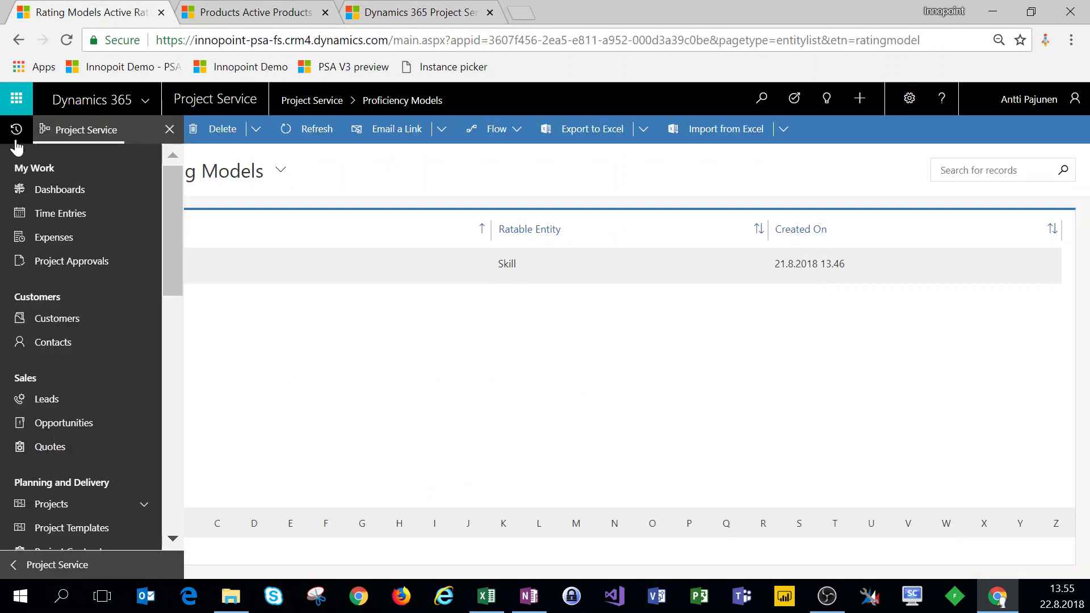
pyautogui.scroll(-5, 57, 346)
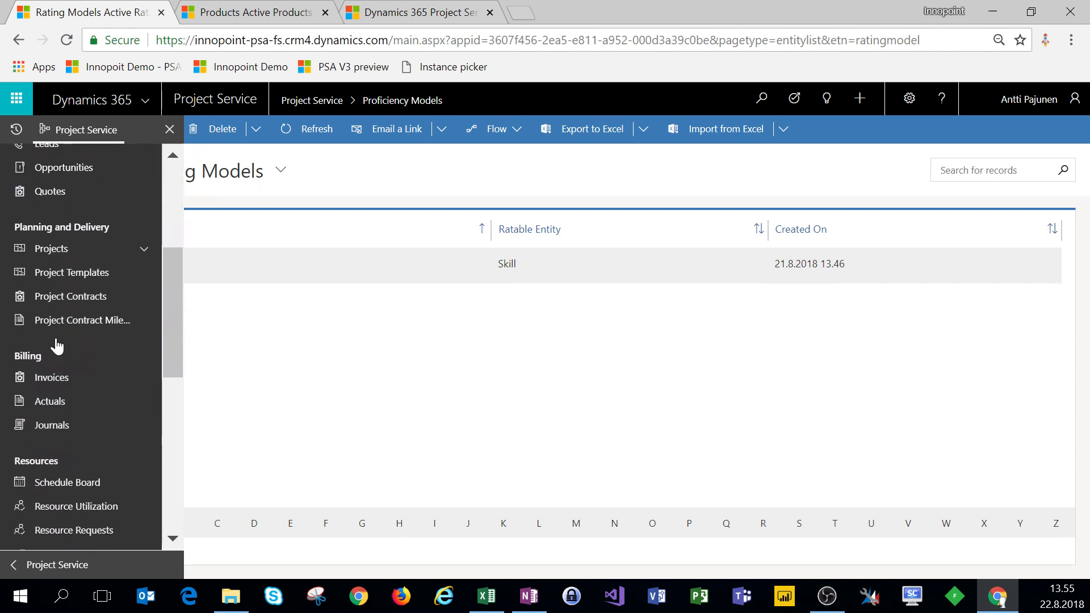
pyautogui.scroll(-3, 57, 347)
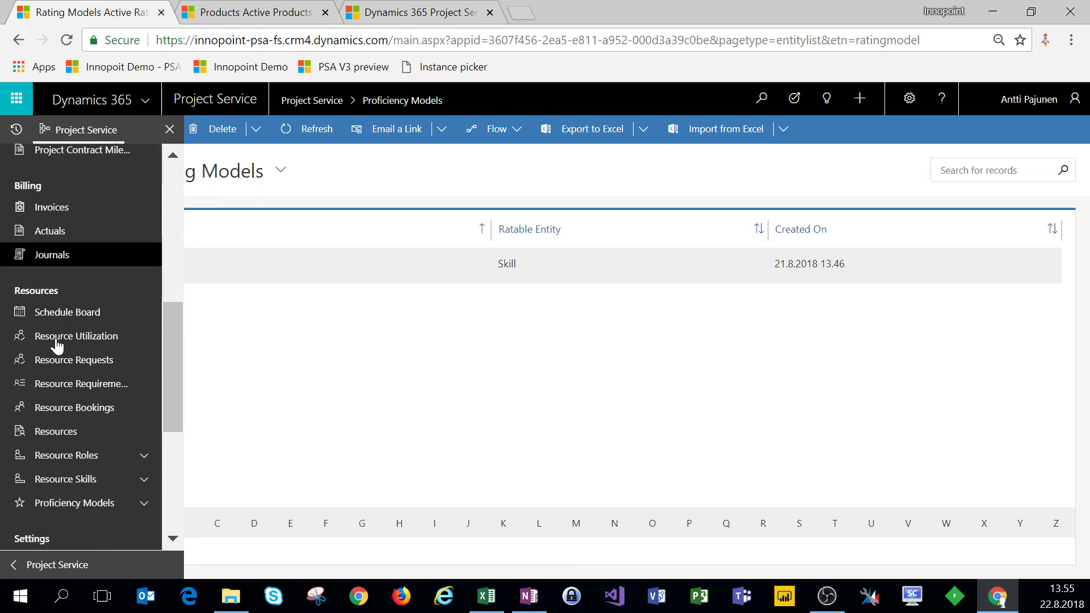
pyautogui.click(70, 434)
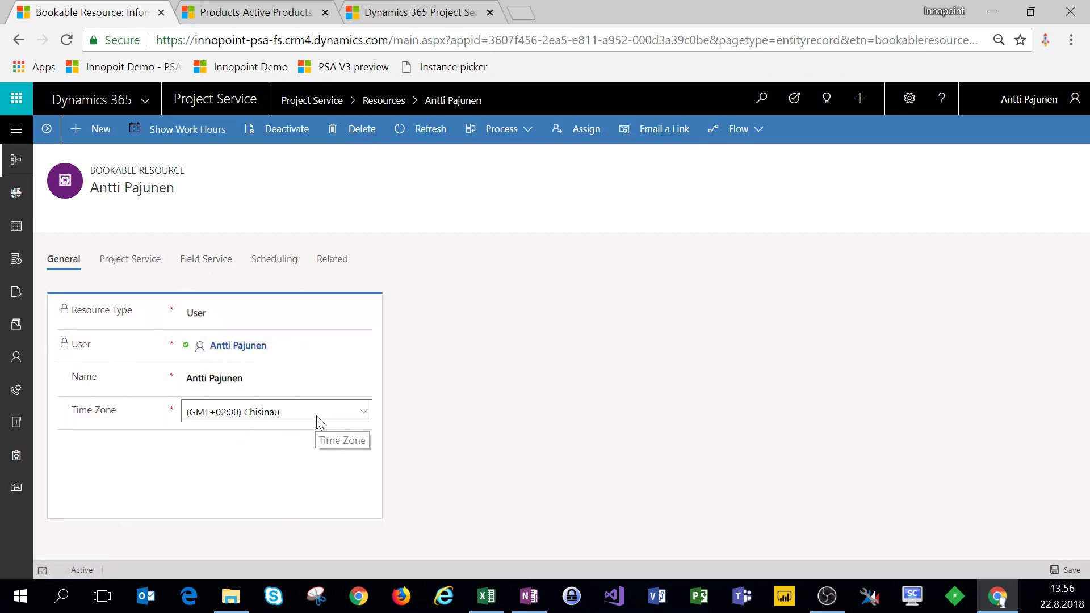
# Set the resource's time zone to (GMT+02:00) Helsinki and save the record
pyautogui.click(315, 415)
pyautogui.scroll(-4, 314, 392)
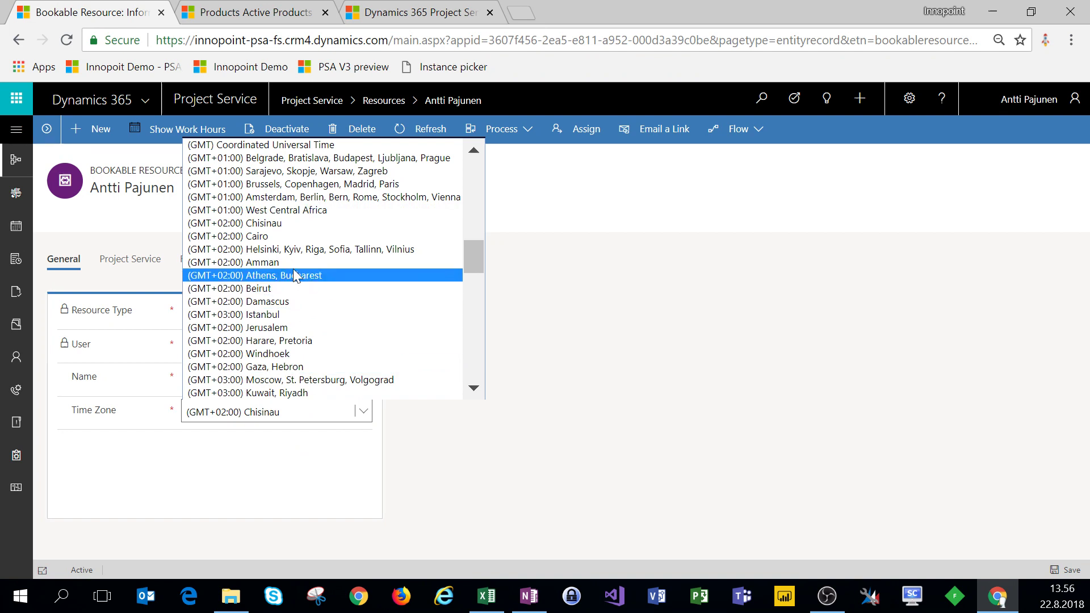
pyautogui.click(300, 249)
pyautogui.click(813, 475)
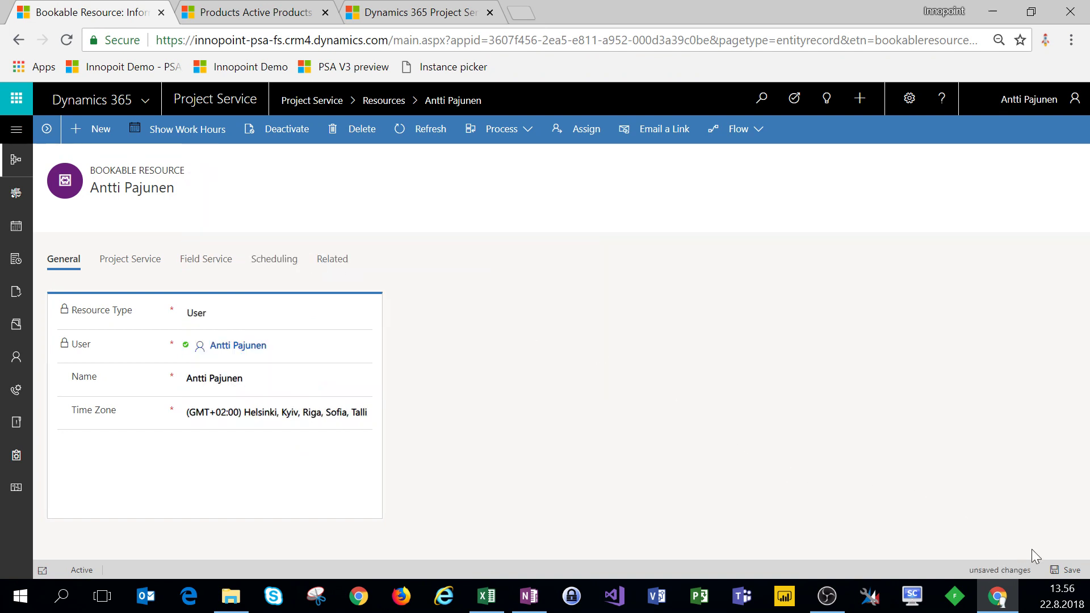
pyautogui.click(1056, 571)
# Enter 75 as Target Utilization on the resource's Project Service tab and save
pyautogui.click(136, 266)
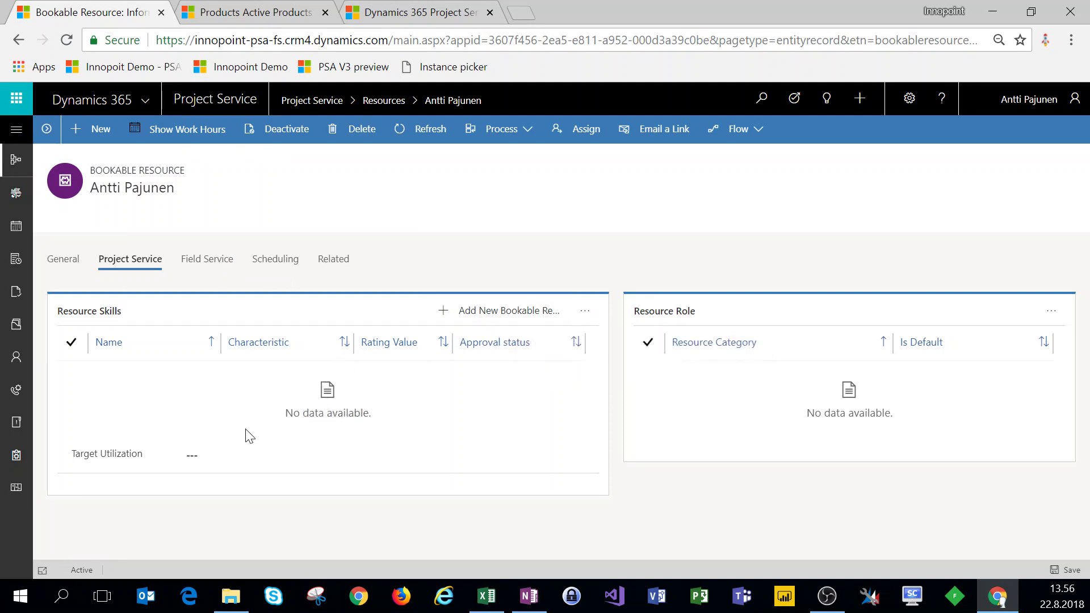
pyautogui.click(238, 454)
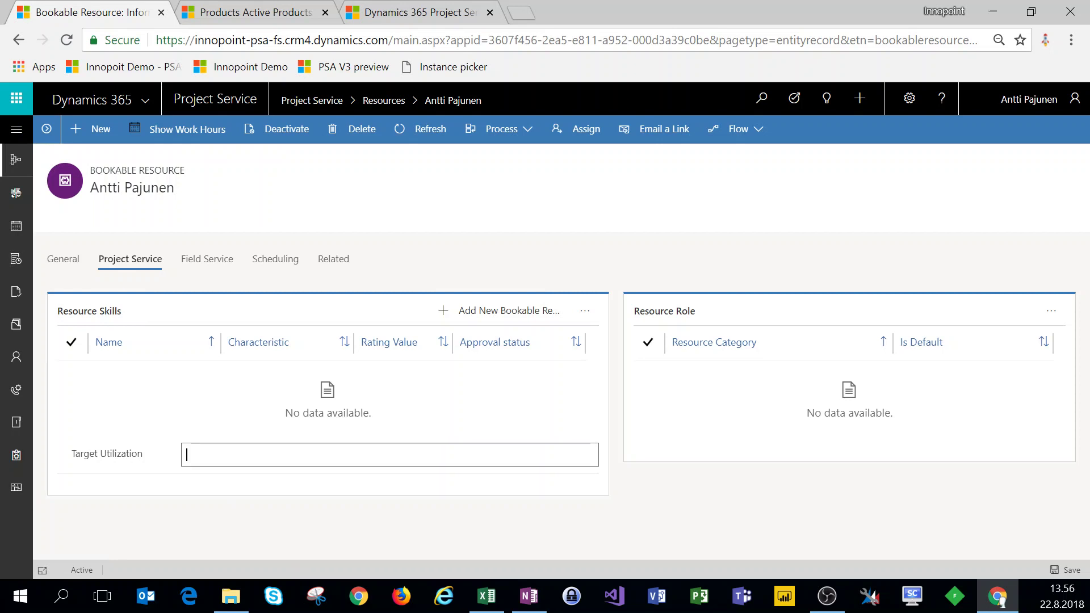
pyautogui.click(1066, 569)
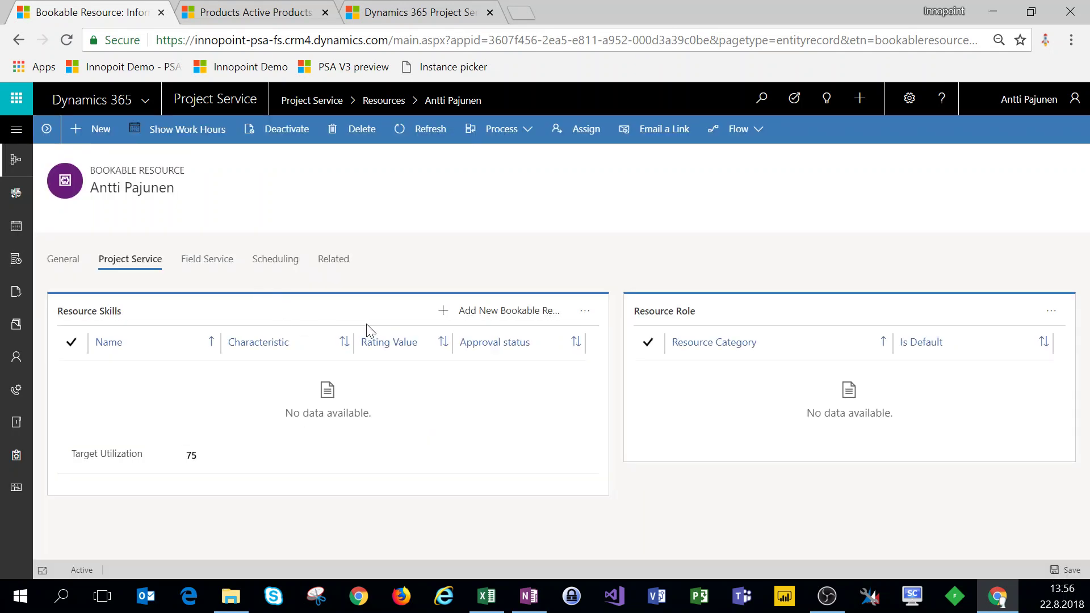
# Add the characteristic D365 CE customization and configuration with rating value Proficient and save it
pyautogui.click(475, 318)
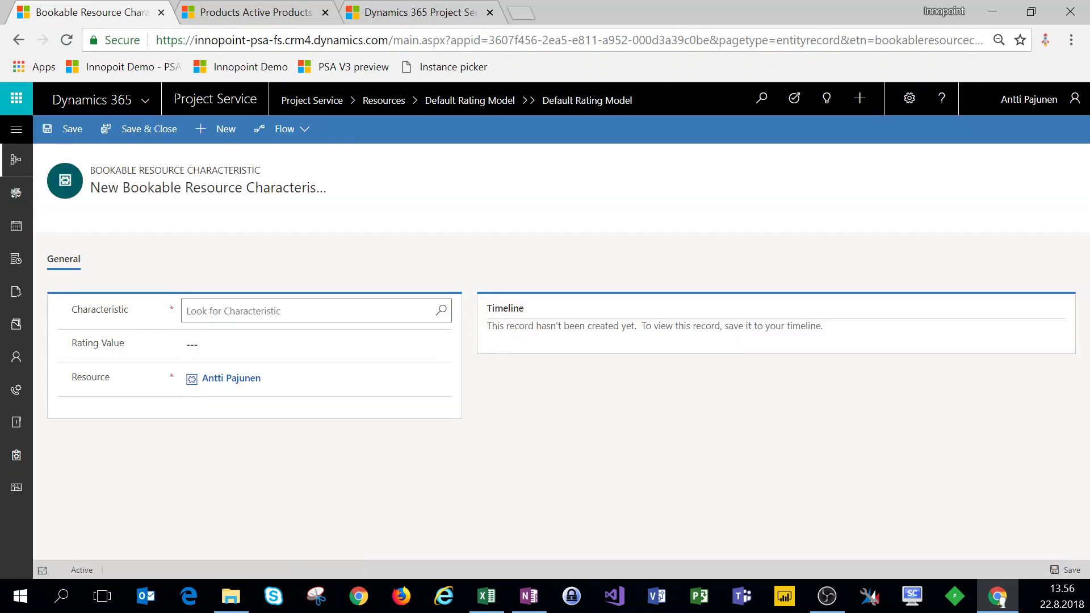
pyautogui.click(442, 311)
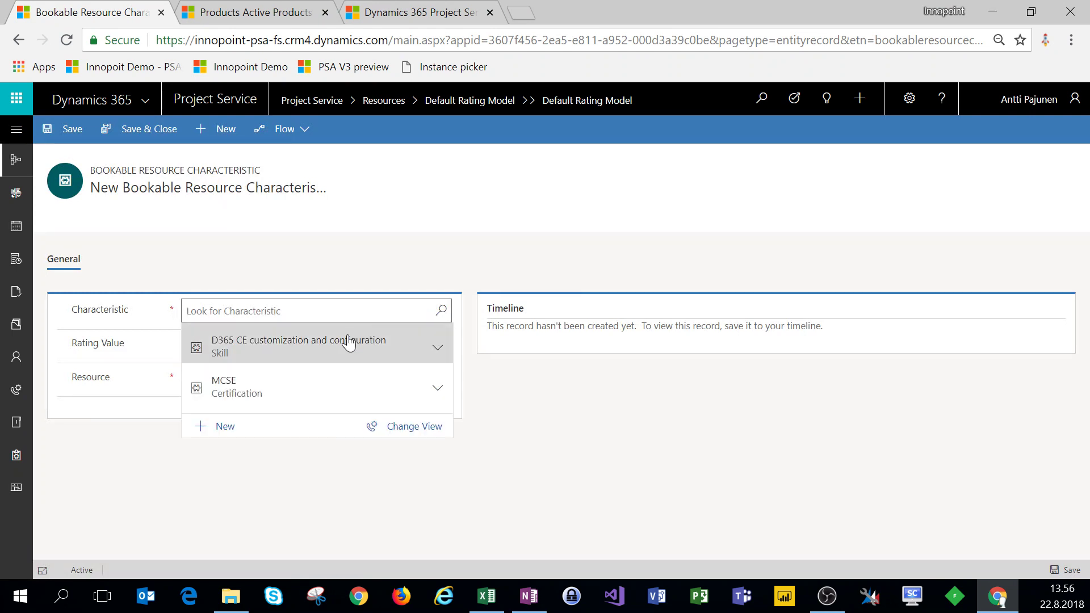
pyautogui.click(325, 351)
pyautogui.click(318, 344)
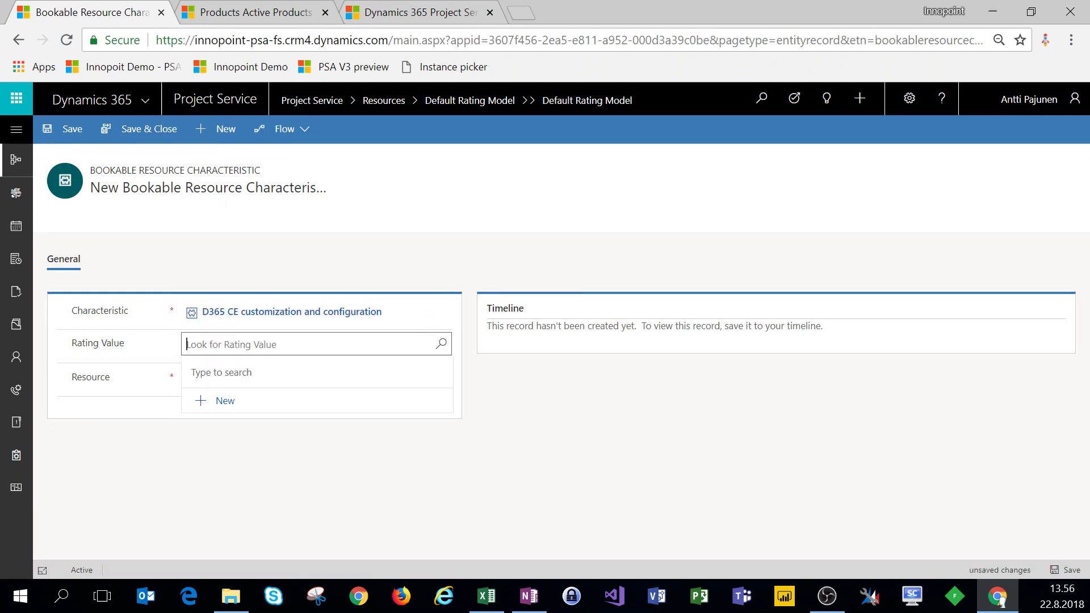
pyautogui.click(442, 344)
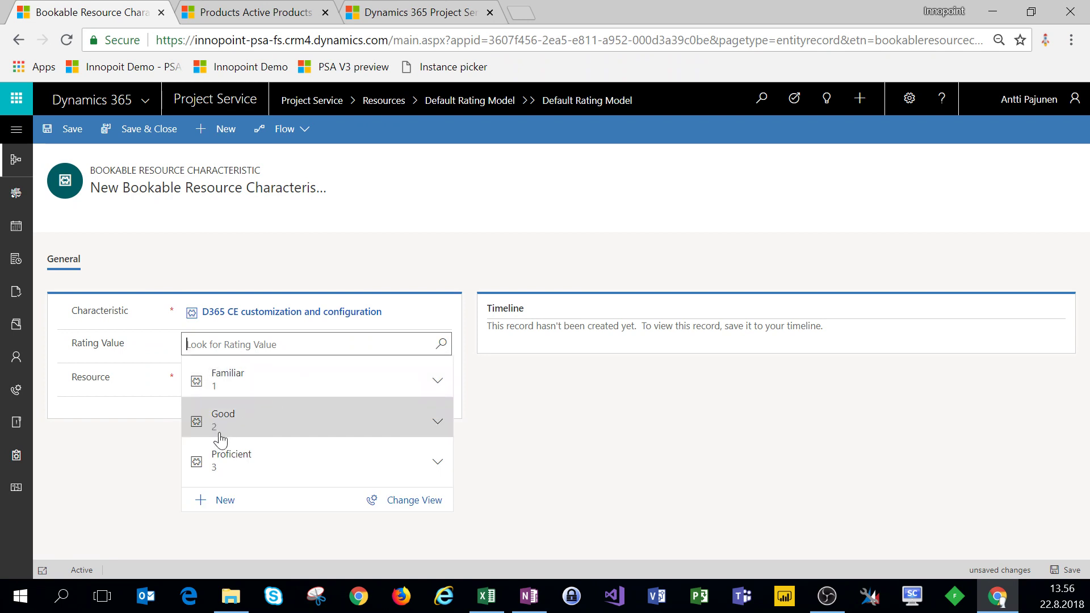
pyautogui.click(227, 472)
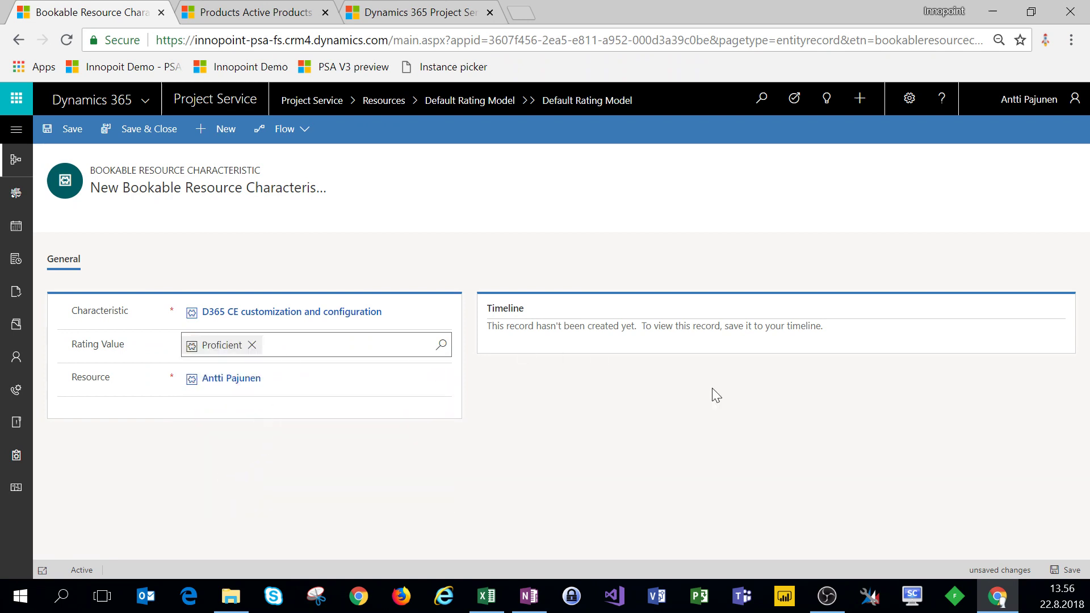
pyautogui.click(1054, 570)
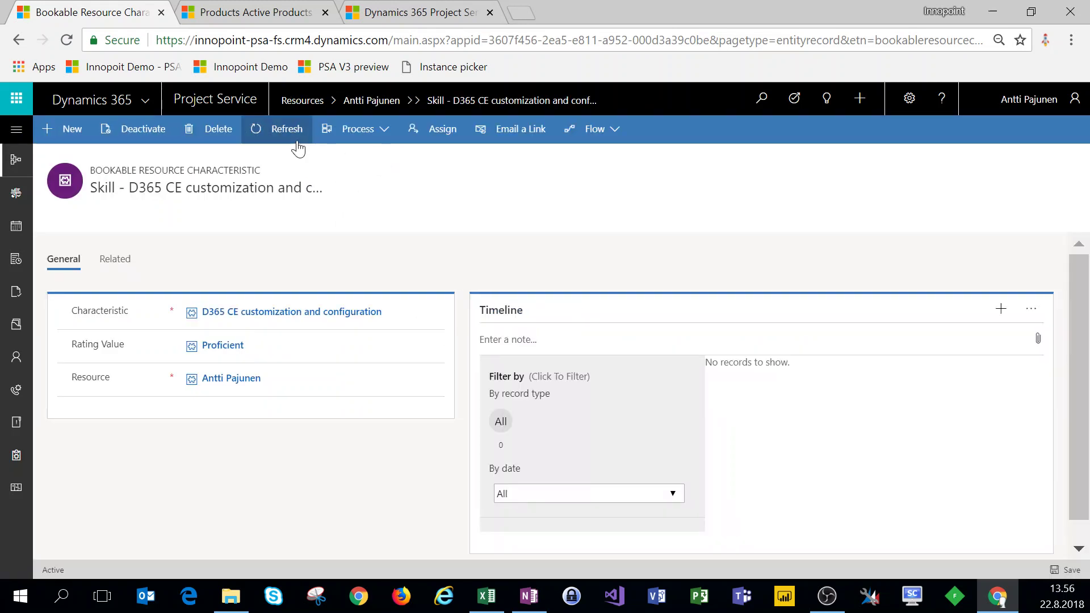
# Add a Project Manager resource role with Is Default set to Yes, save, and return to the resource
pyautogui.click(388, 102)
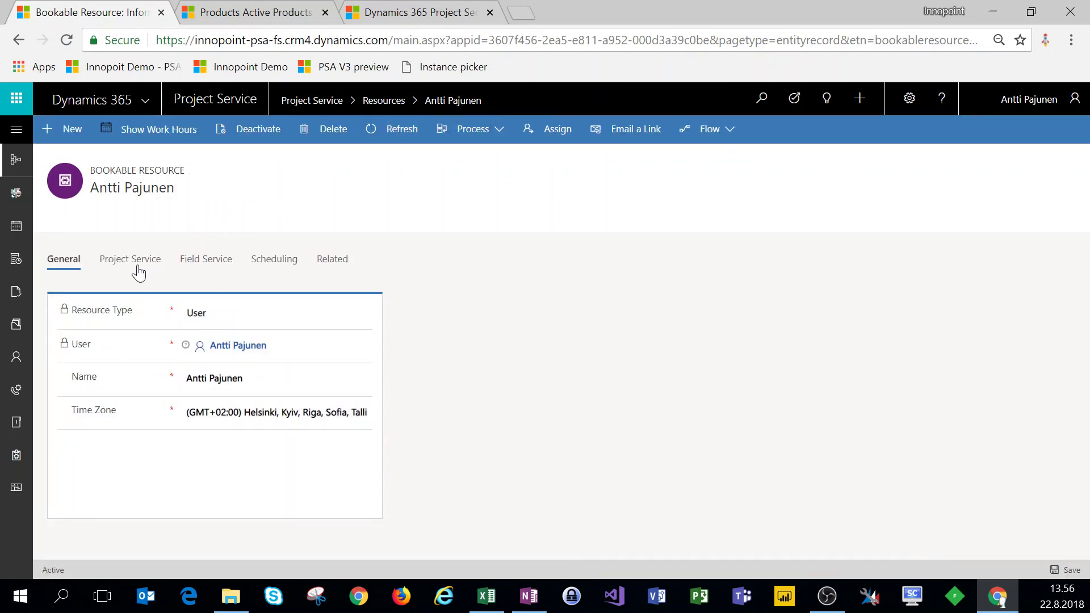
pyautogui.click(139, 270)
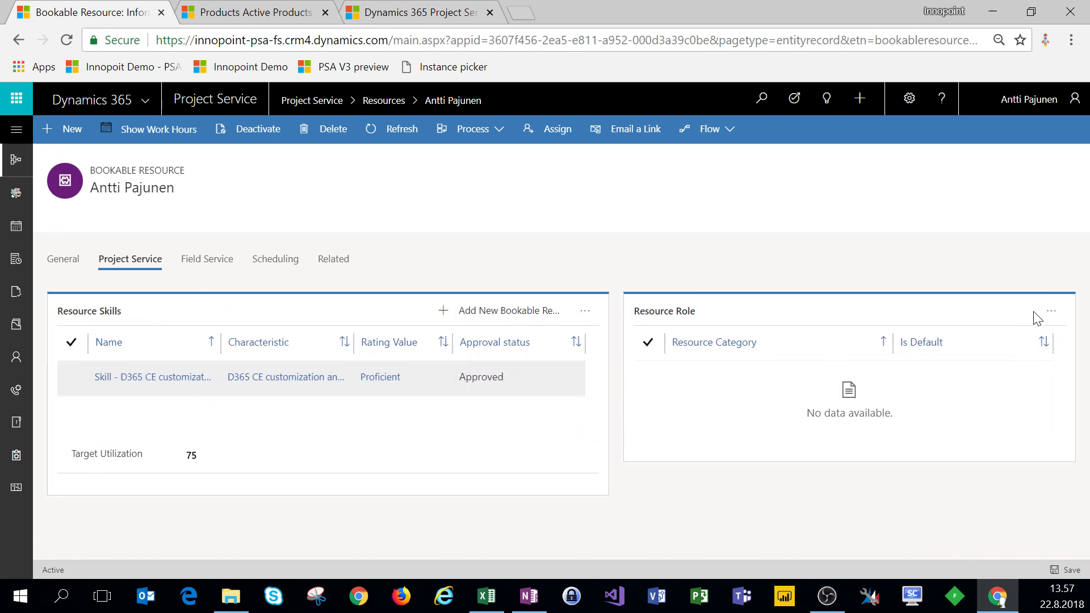
pyautogui.click(1047, 314)
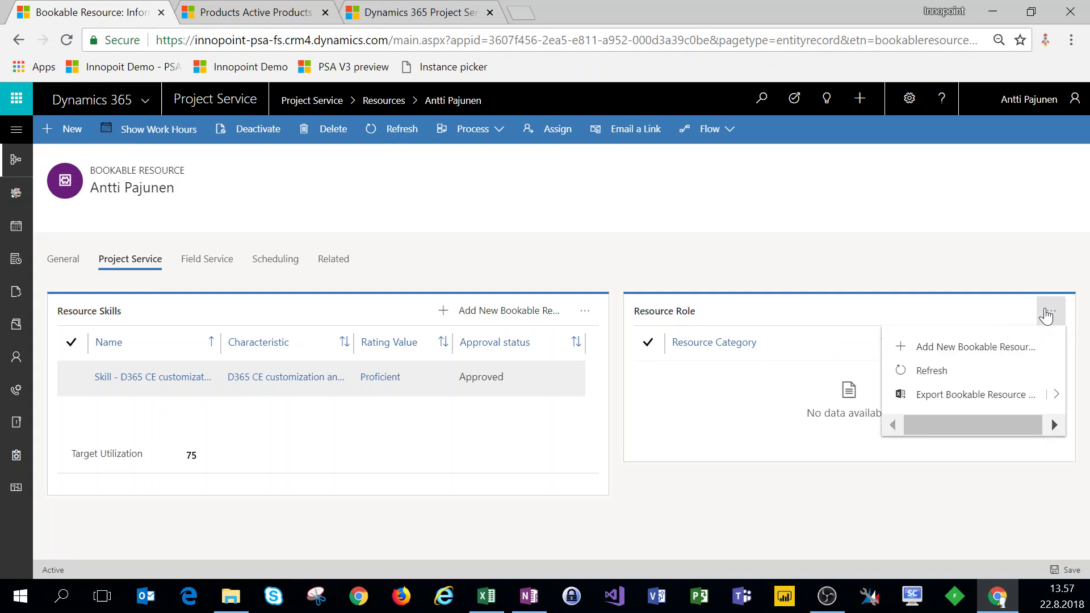
pyautogui.click(940, 347)
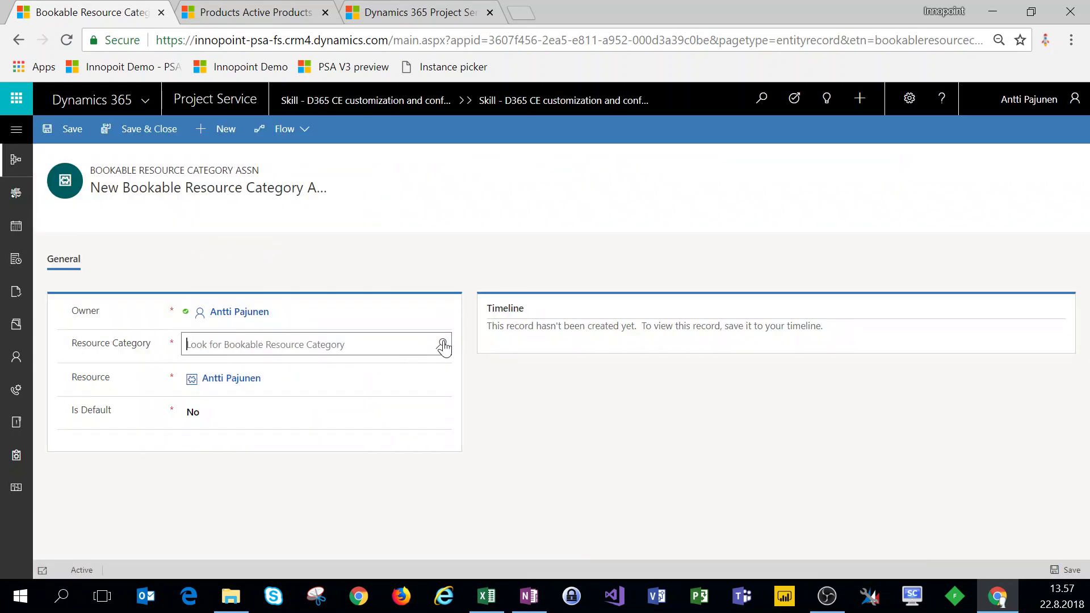
pyautogui.click(441, 344)
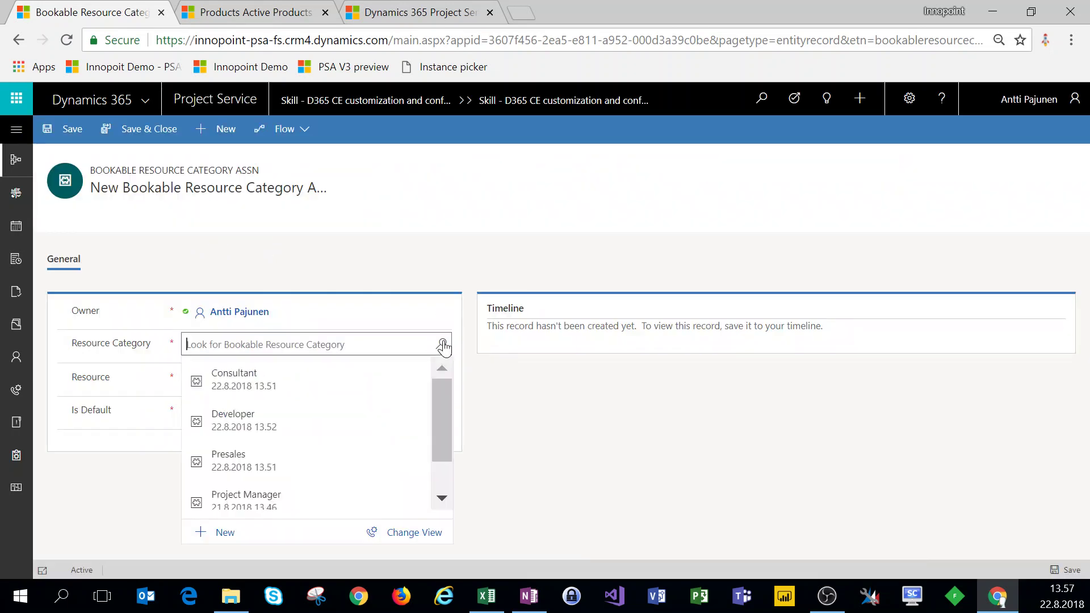
pyautogui.click(255, 501)
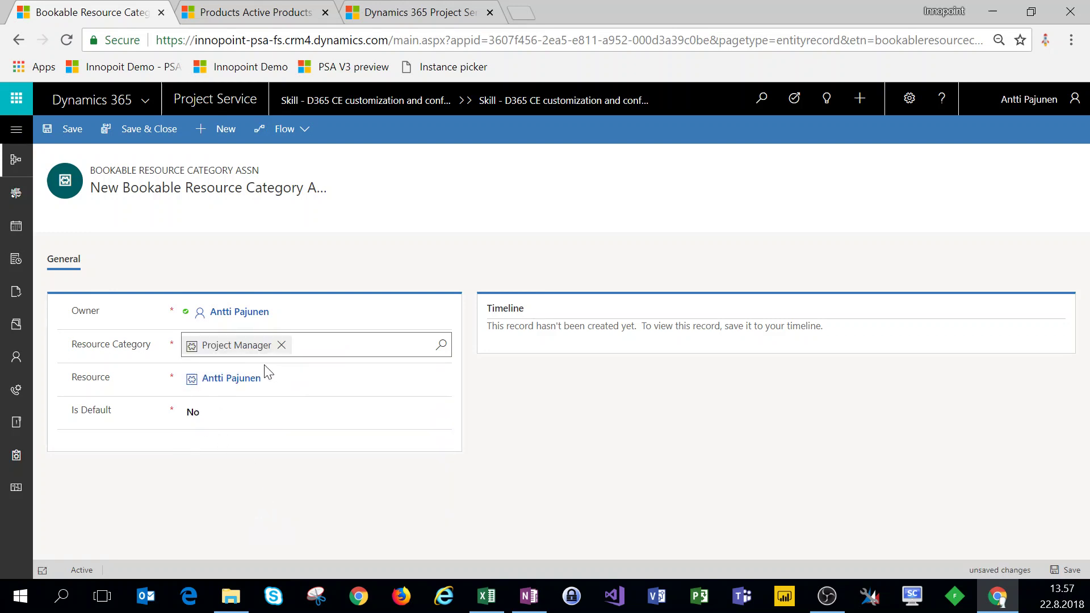
pyautogui.click(197, 418)
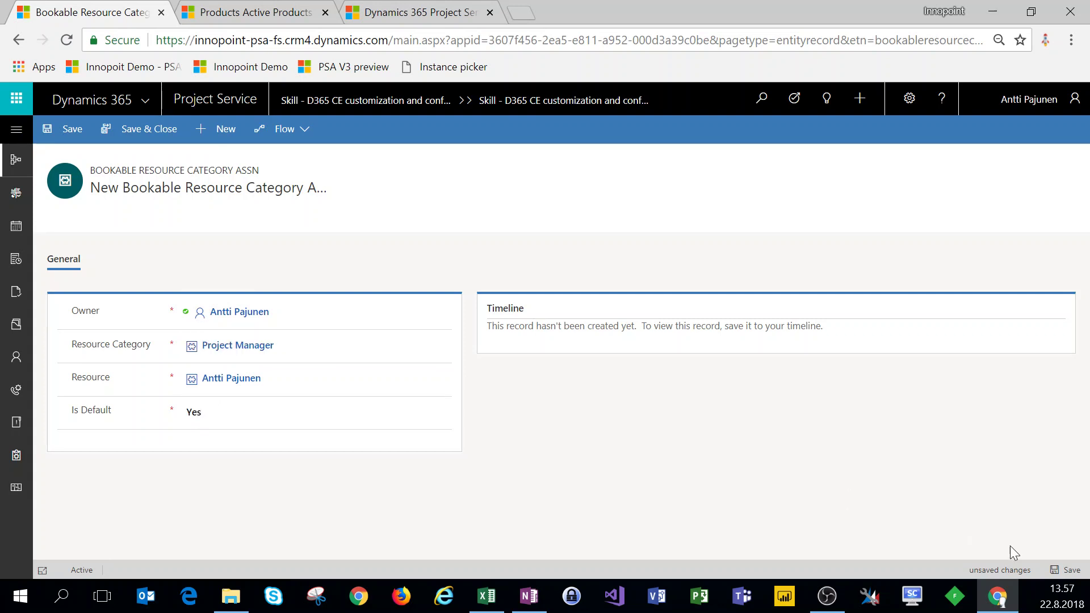
pyautogui.click(1058, 571)
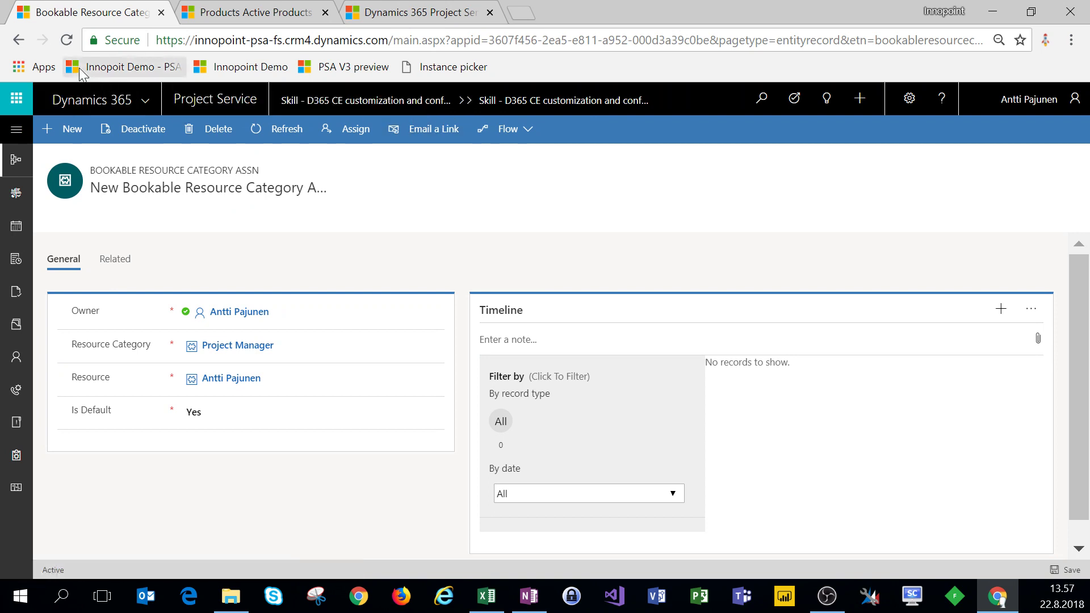
pyautogui.click(19, 41)
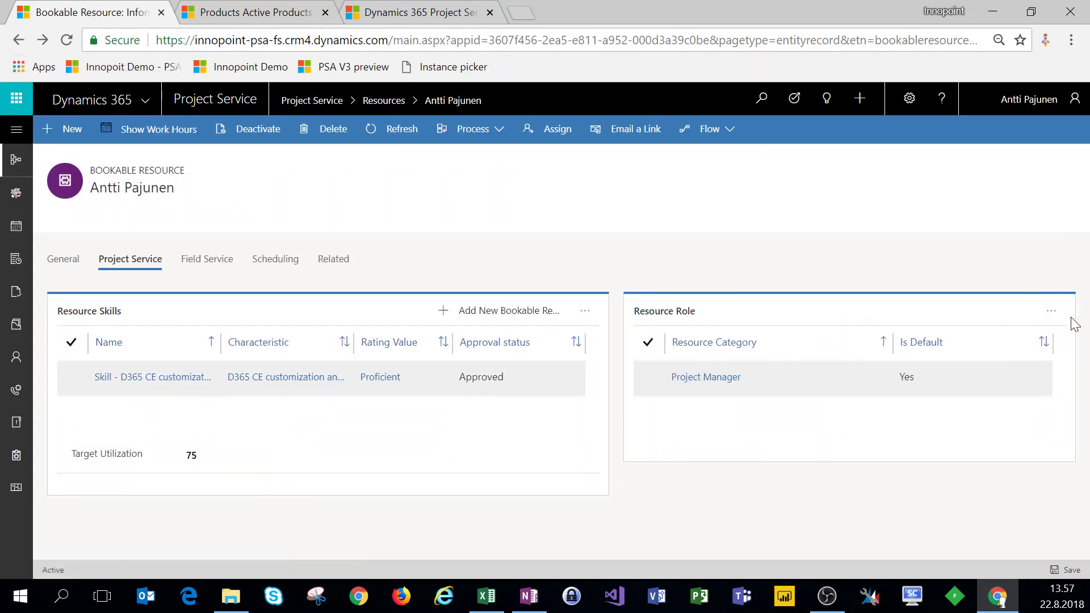
# Add Consultant as an additional non-default resource role and Save & Close it
pyautogui.click(1051, 317)
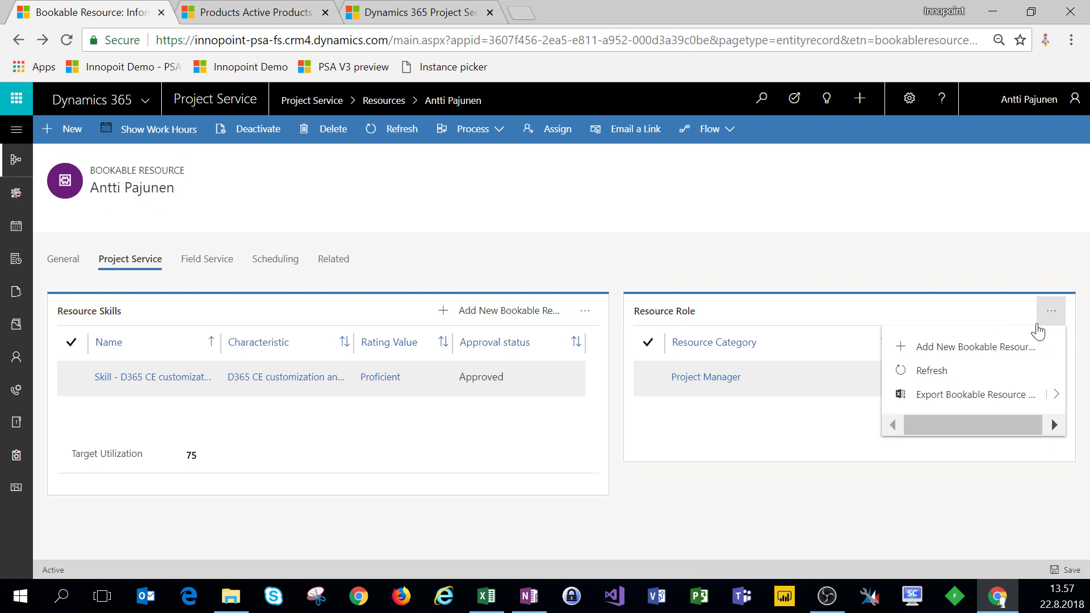
pyautogui.click(994, 351)
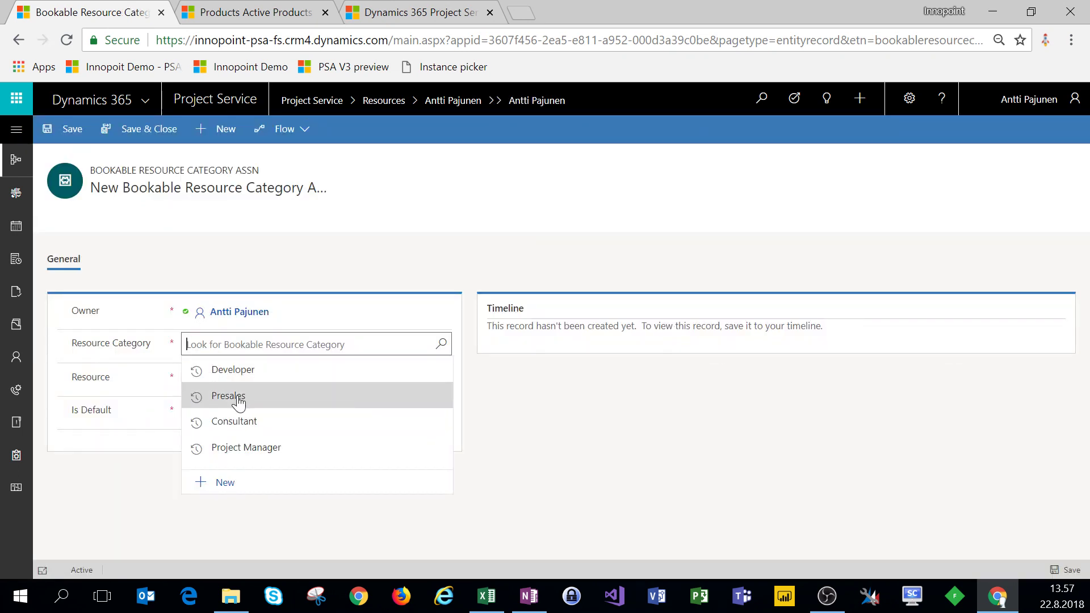
pyautogui.click(221, 421)
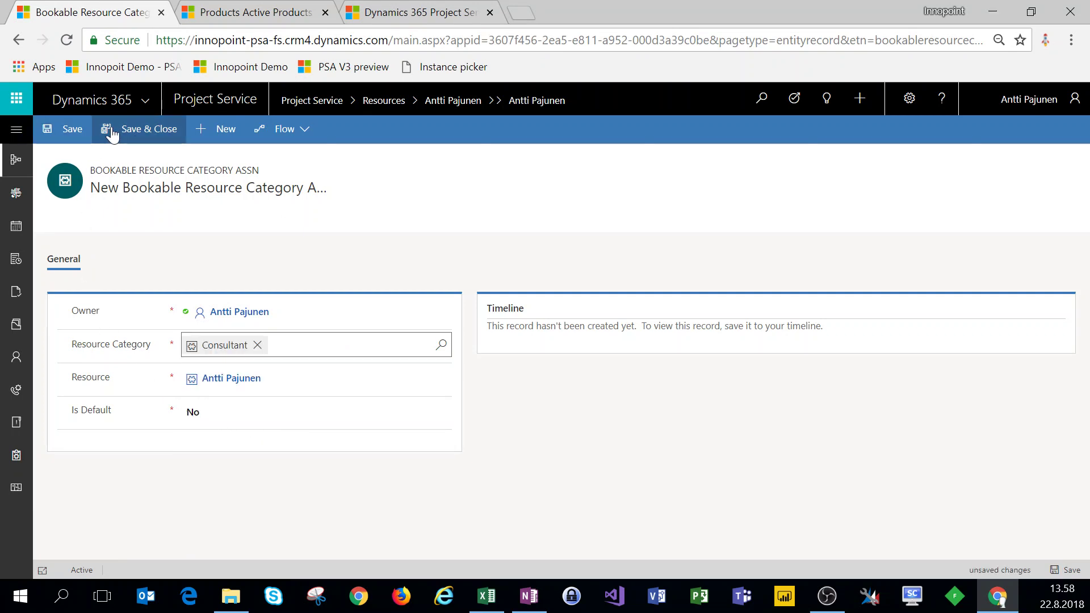
pyautogui.click(132, 128)
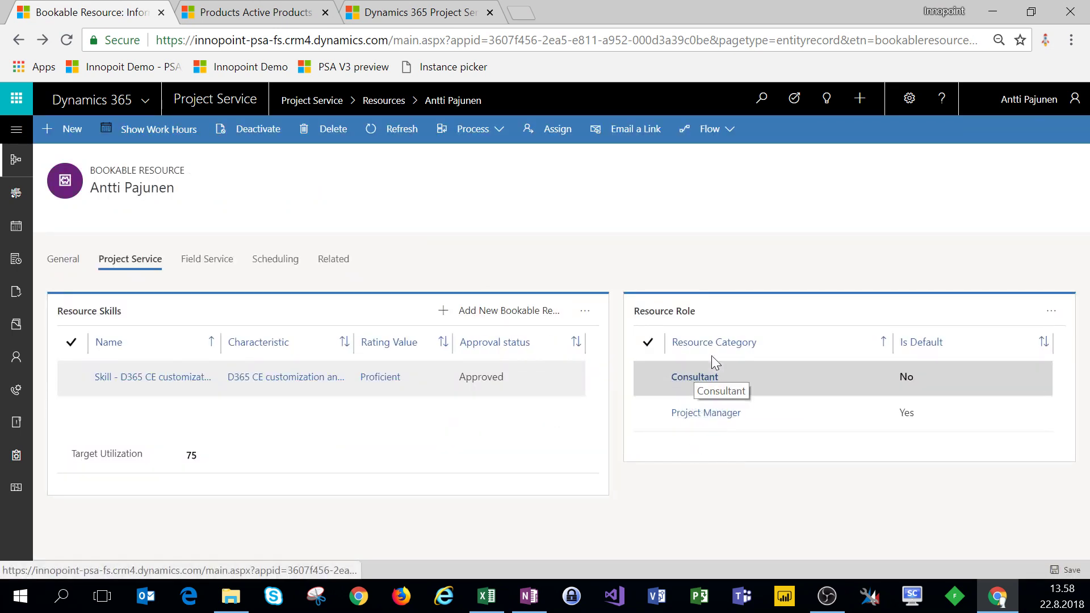
# Look through the Field Service, Scheduling and Related sections, then return to Active Bookable Resources
pyautogui.click(211, 267)
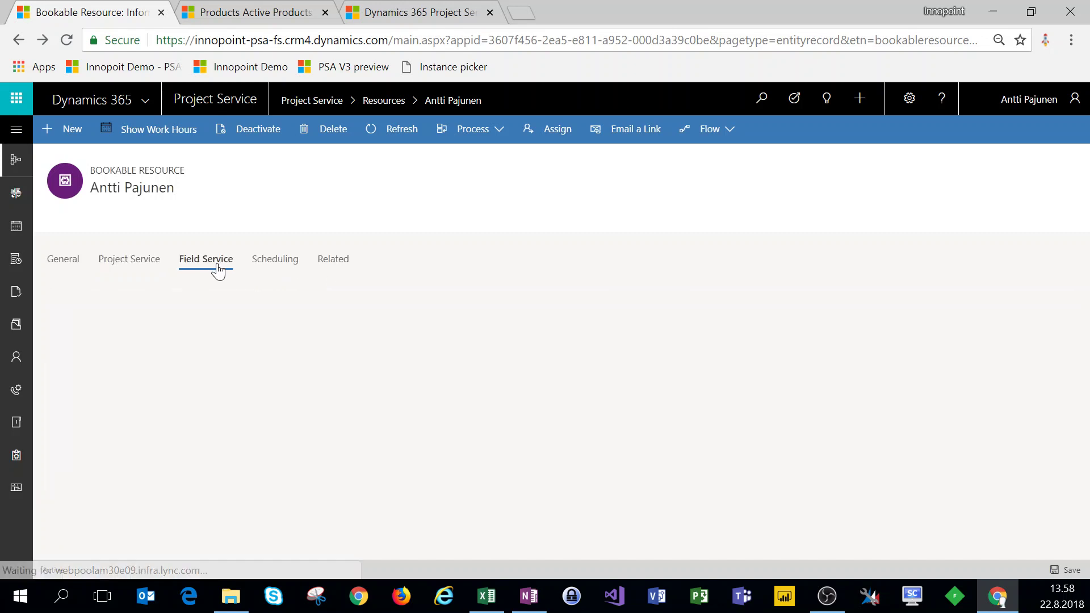
pyautogui.click(292, 263)
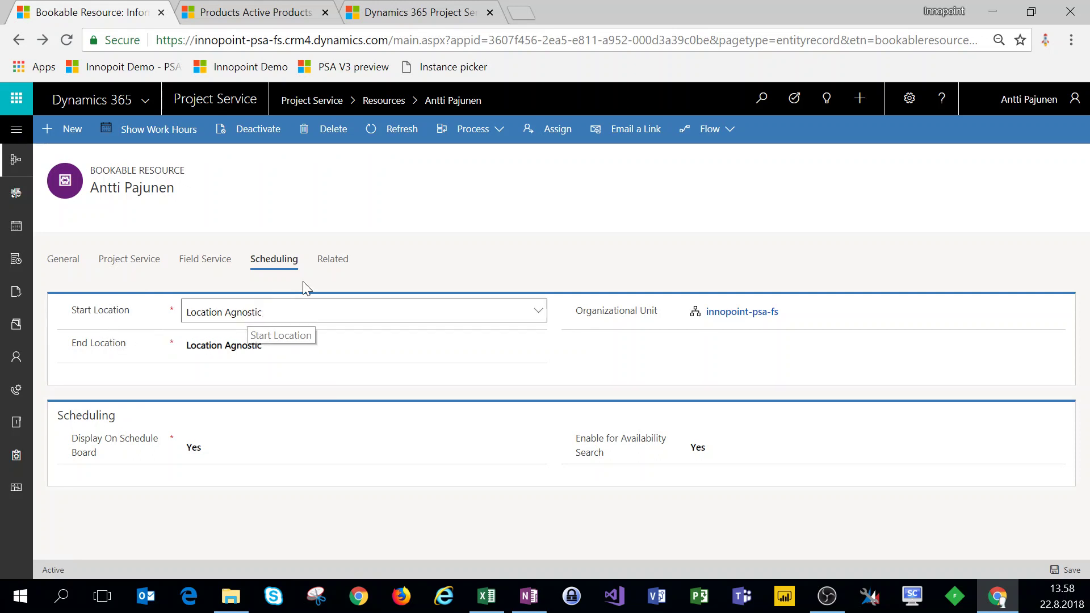
pyautogui.click(333, 259)
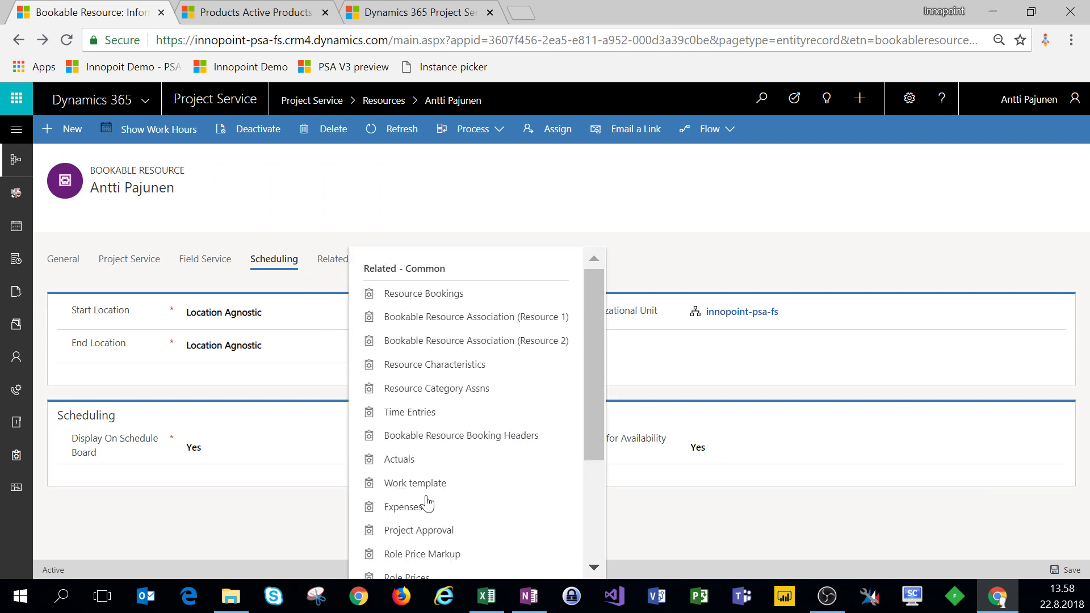
pyautogui.scroll(-2, 431, 420)
pyautogui.scroll(-2, 430, 437)
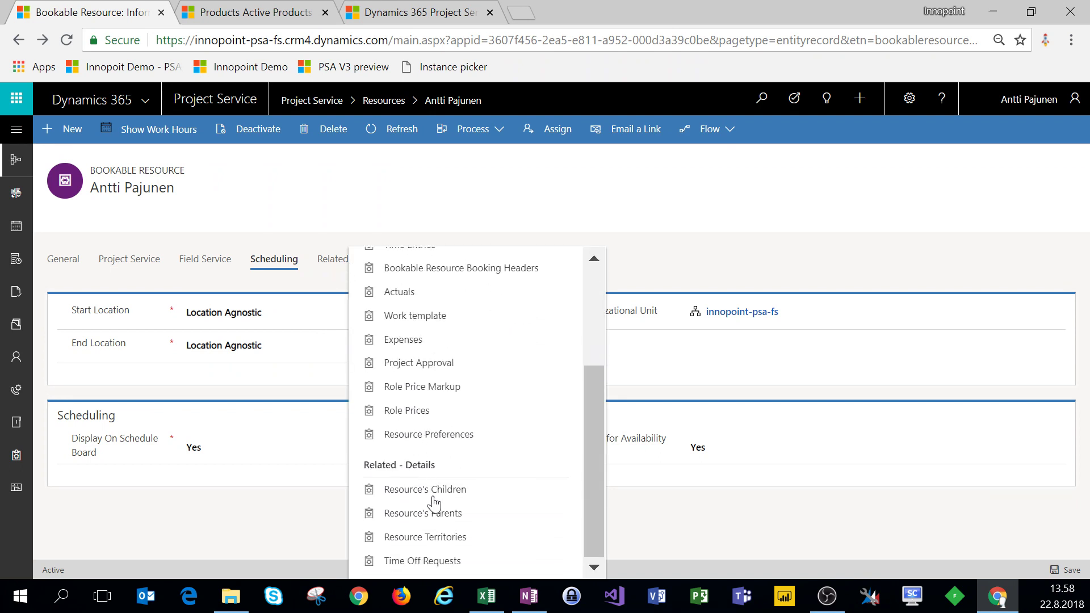
pyautogui.scroll(4, 431, 500)
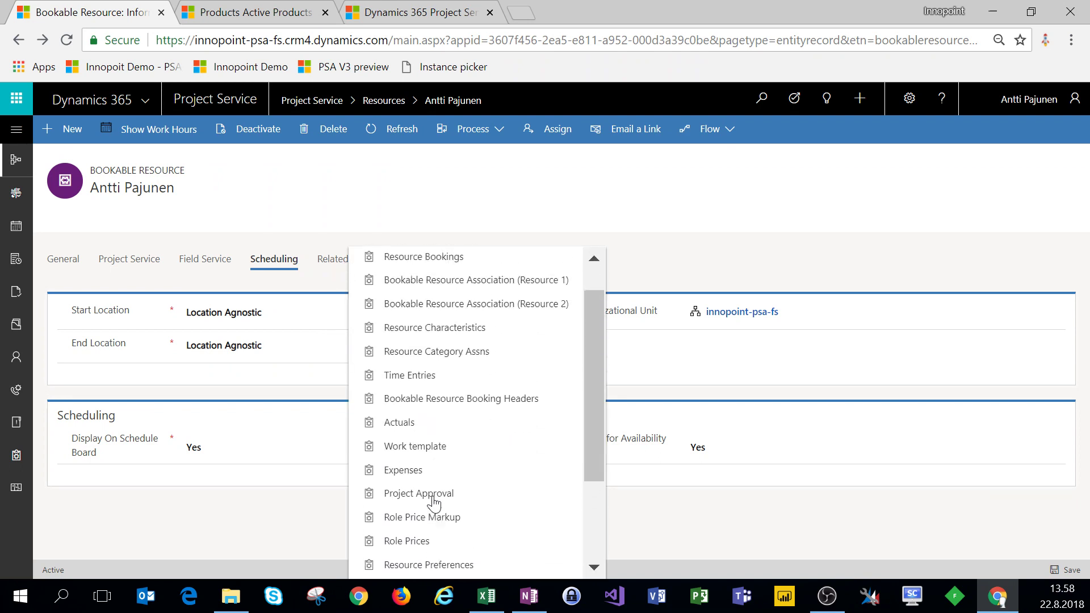
pyautogui.click(355, 205)
pyautogui.click(378, 100)
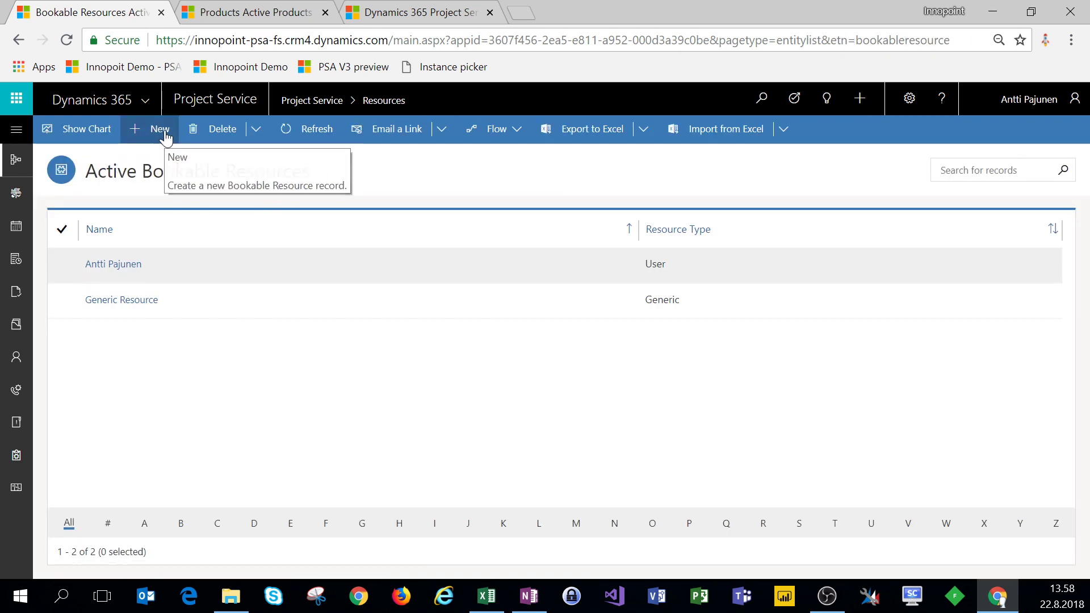
# Create a new bookable resource of type User linked to the demo user and save it
pyautogui.click(159, 132)
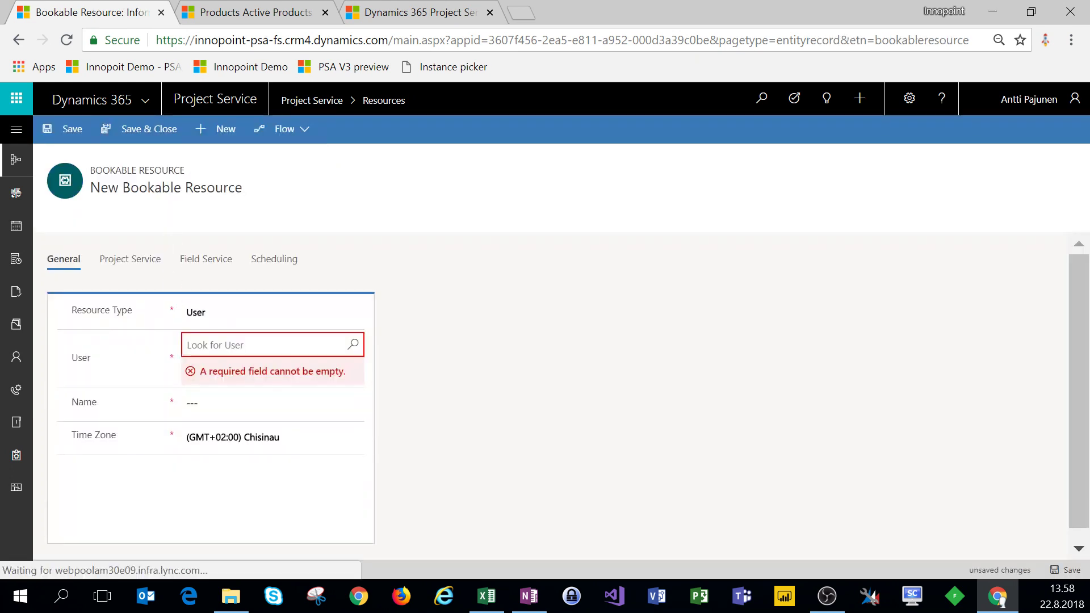
pyautogui.click(203, 315)
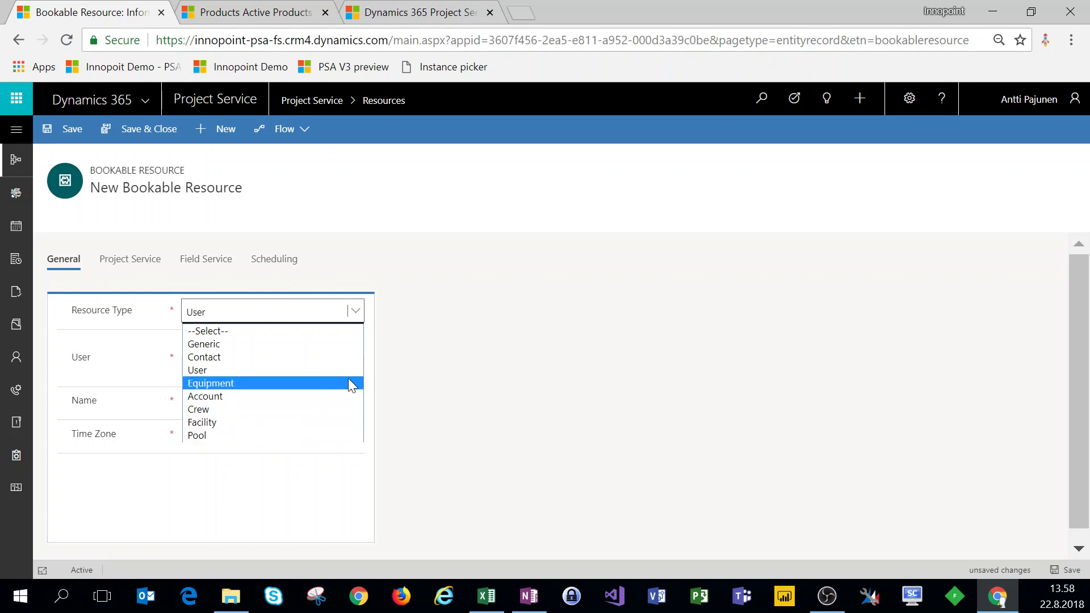
pyautogui.click(285, 370)
pyautogui.click(267, 345)
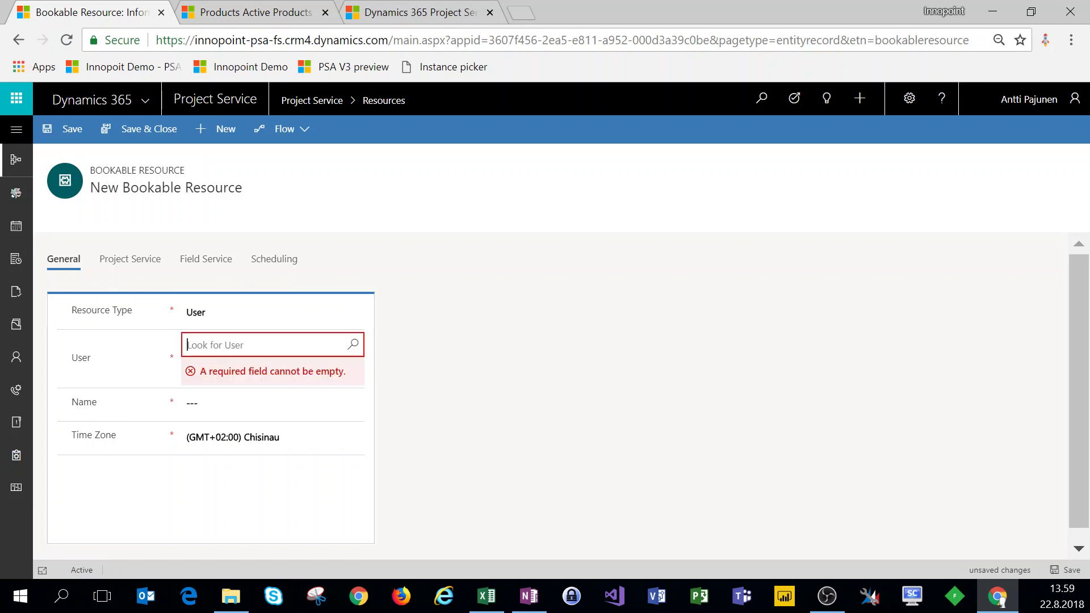
pyautogui.write('john')
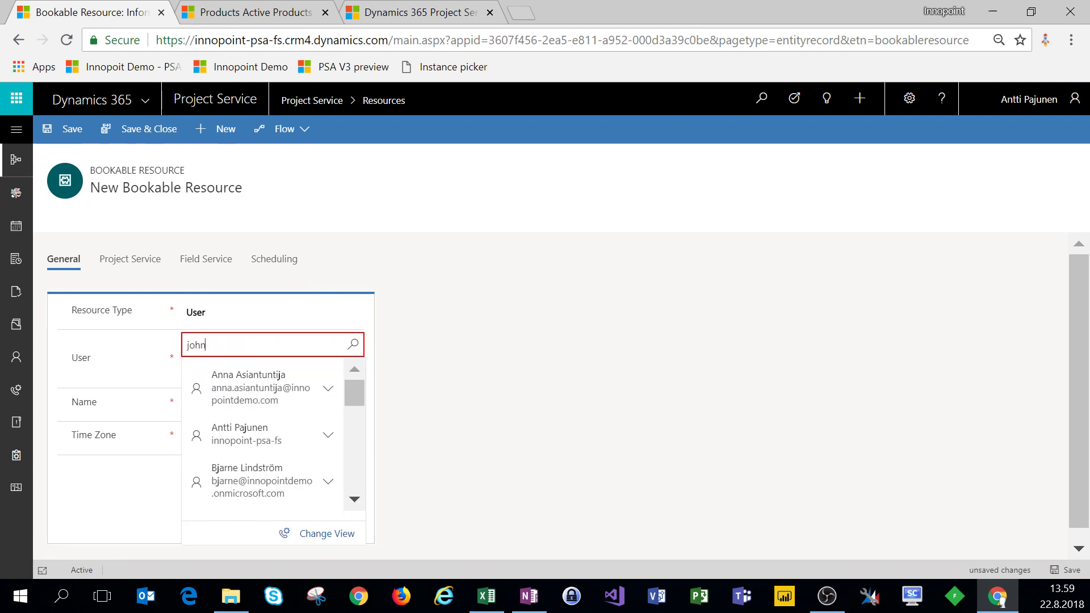
pyautogui.click(253, 395)
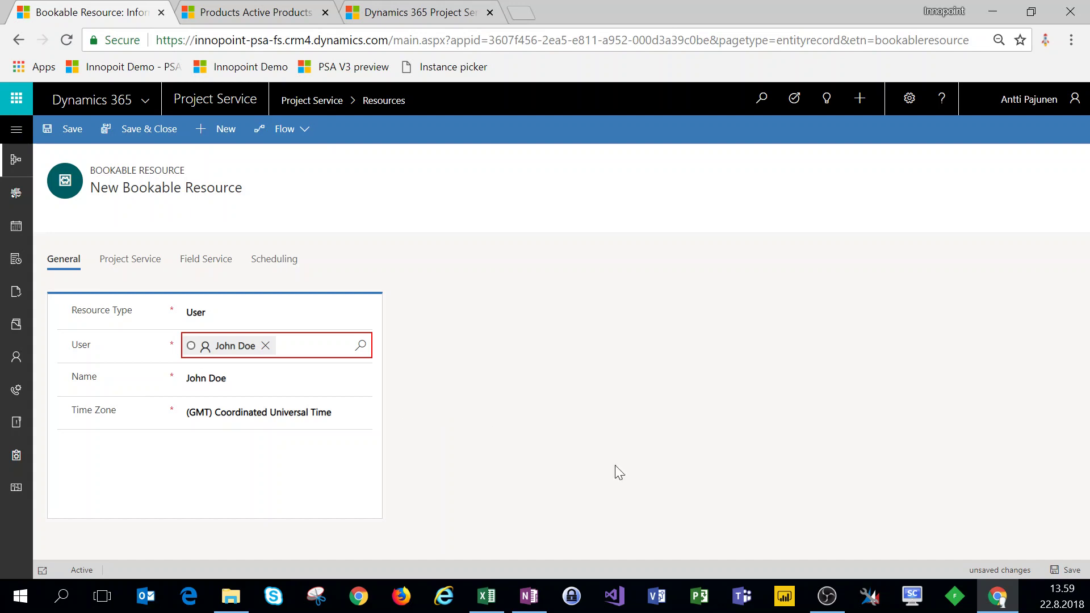
pyautogui.click(1061, 570)
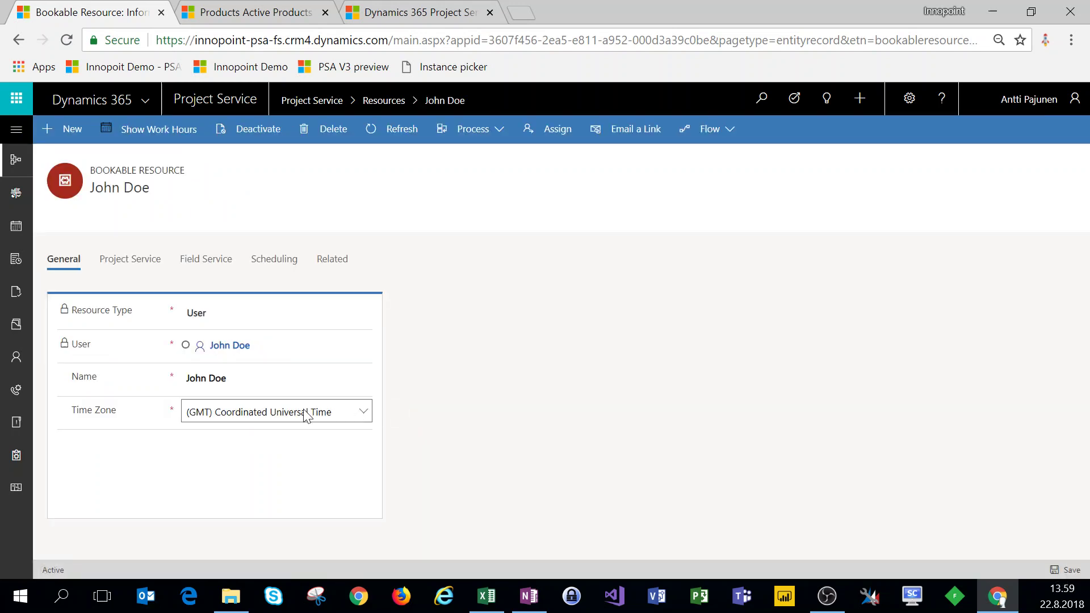
# Set the new resource's time zone to (GMT+02:00) Helsinki and save
pyautogui.click(362, 412)
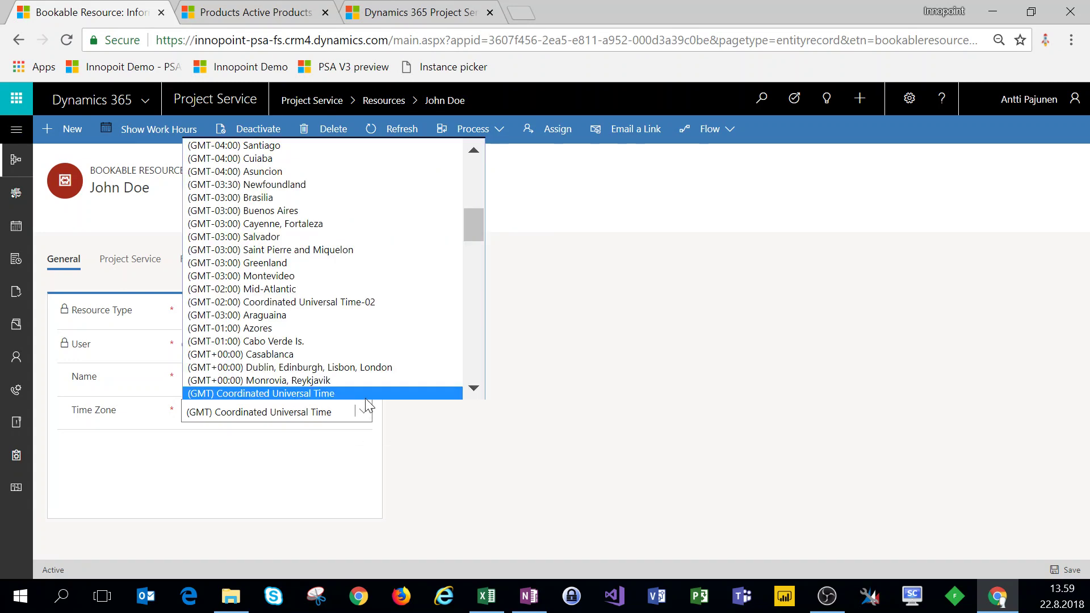
pyautogui.scroll(-4, 340, 341)
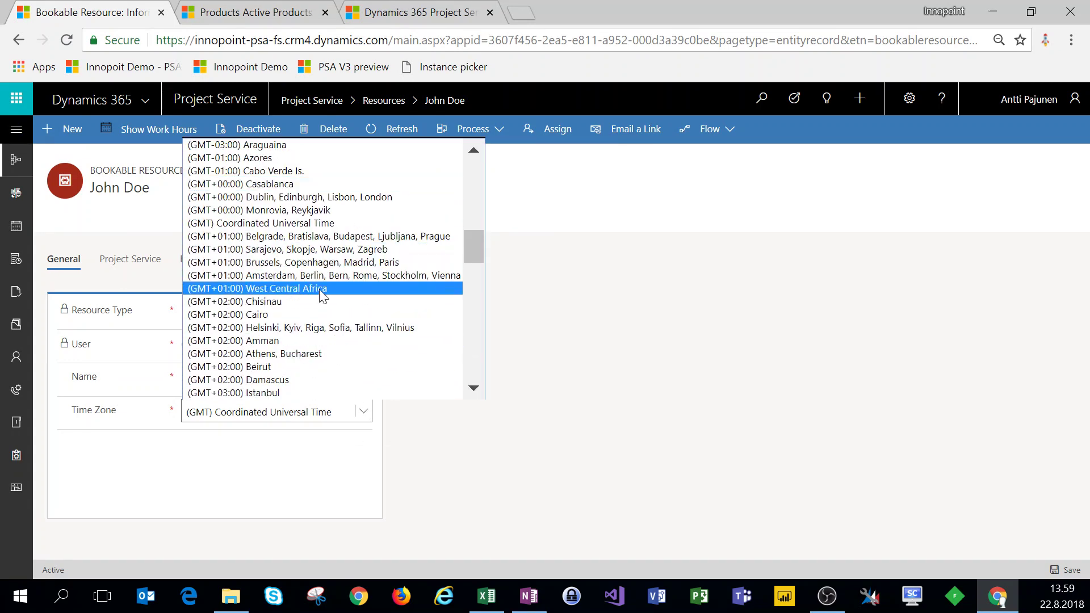
pyautogui.click(315, 328)
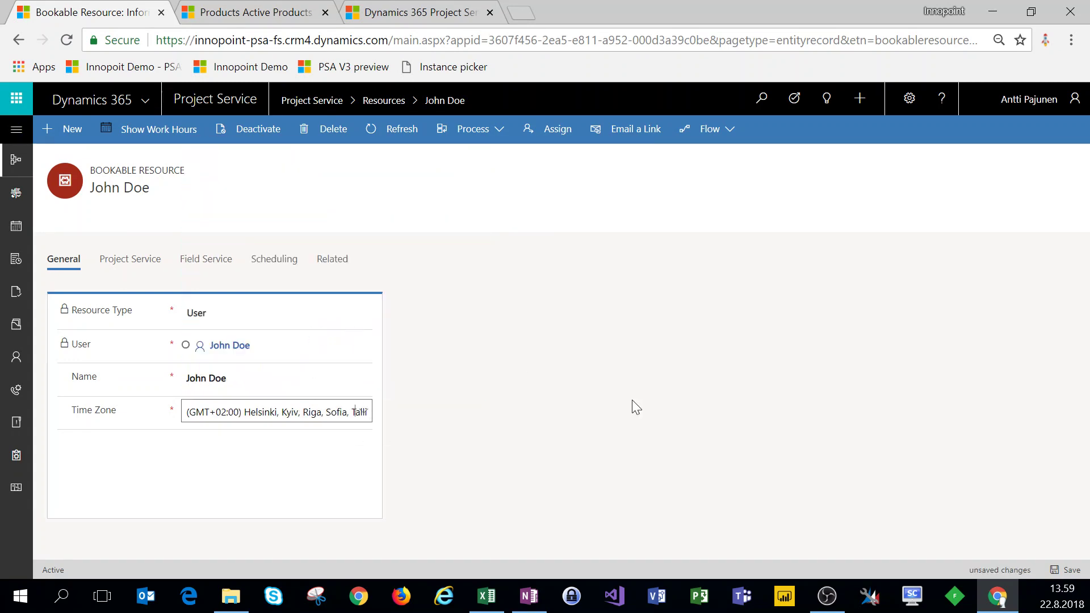
pyautogui.click(1054, 570)
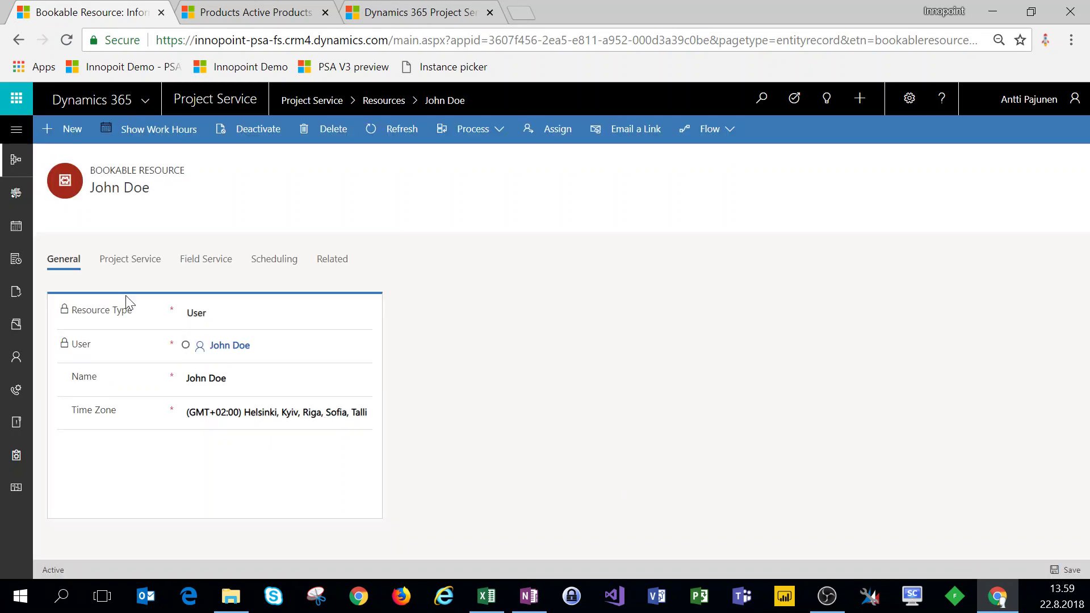
# Save Target Utilization 75 on the new resource and add Developer as its default resource role
pyautogui.click(135, 261)
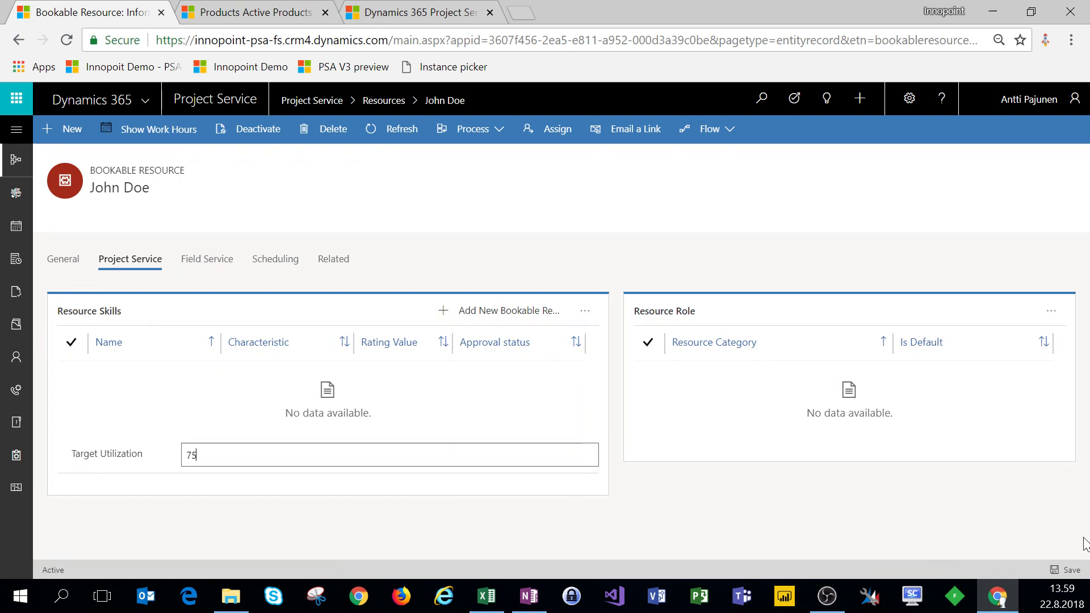
pyautogui.click(1067, 569)
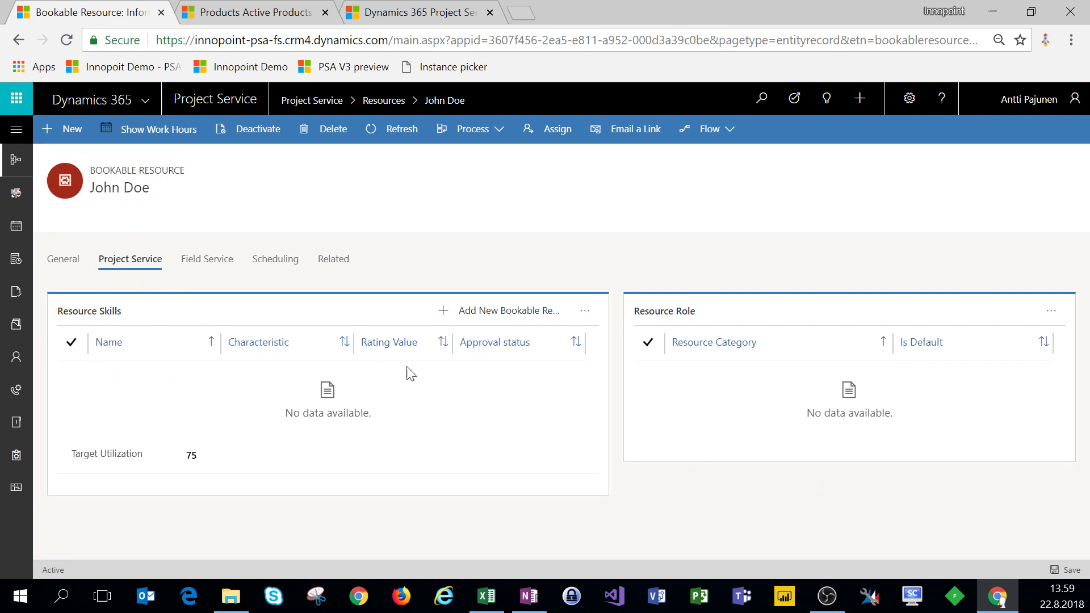
pyautogui.click(1051, 311)
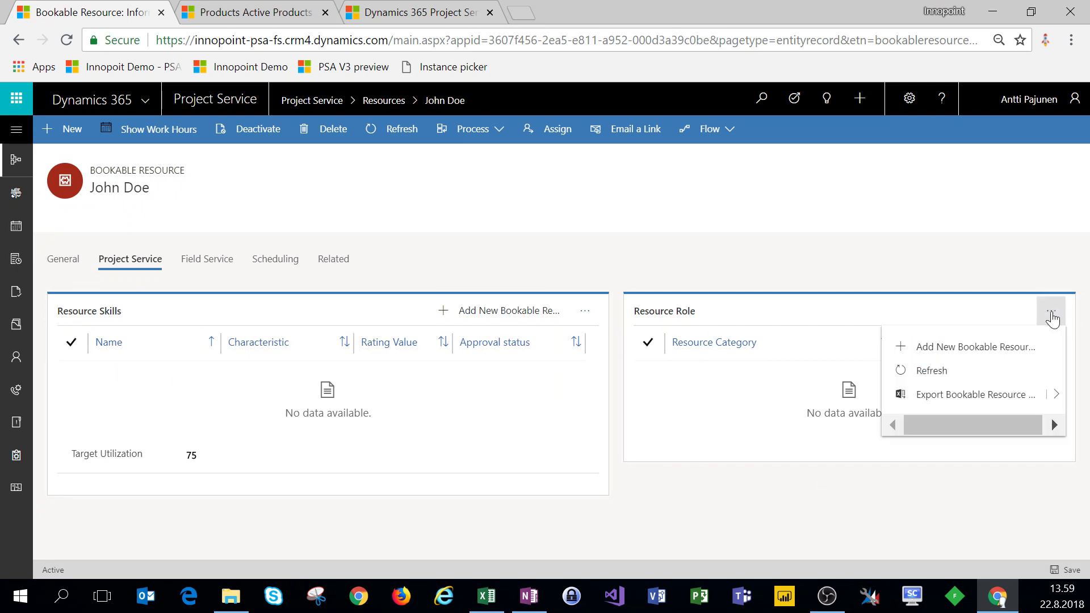
pyautogui.click(981, 349)
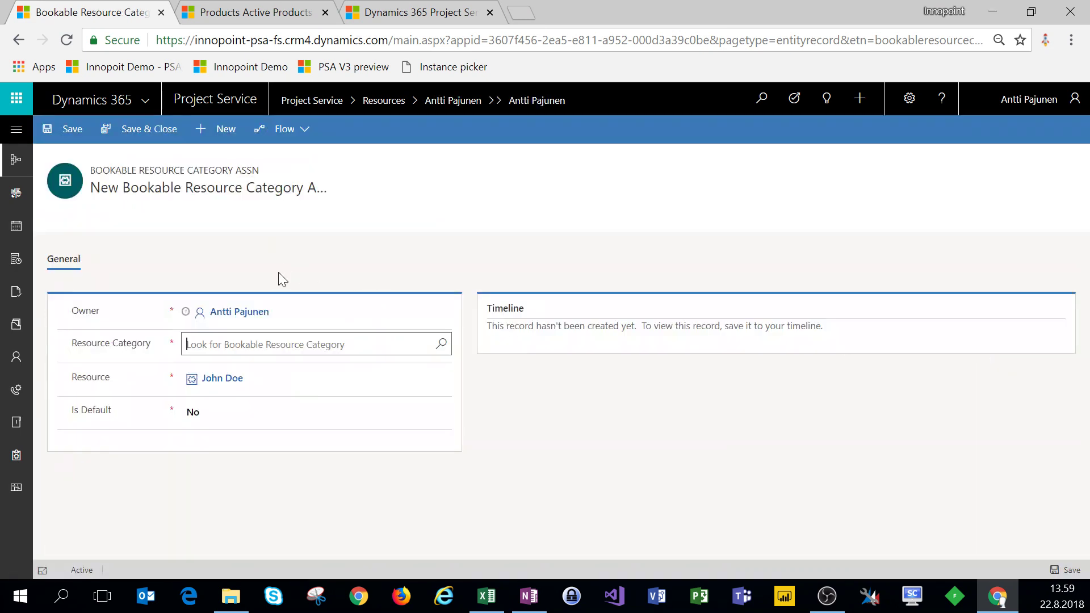
pyautogui.click(441, 344)
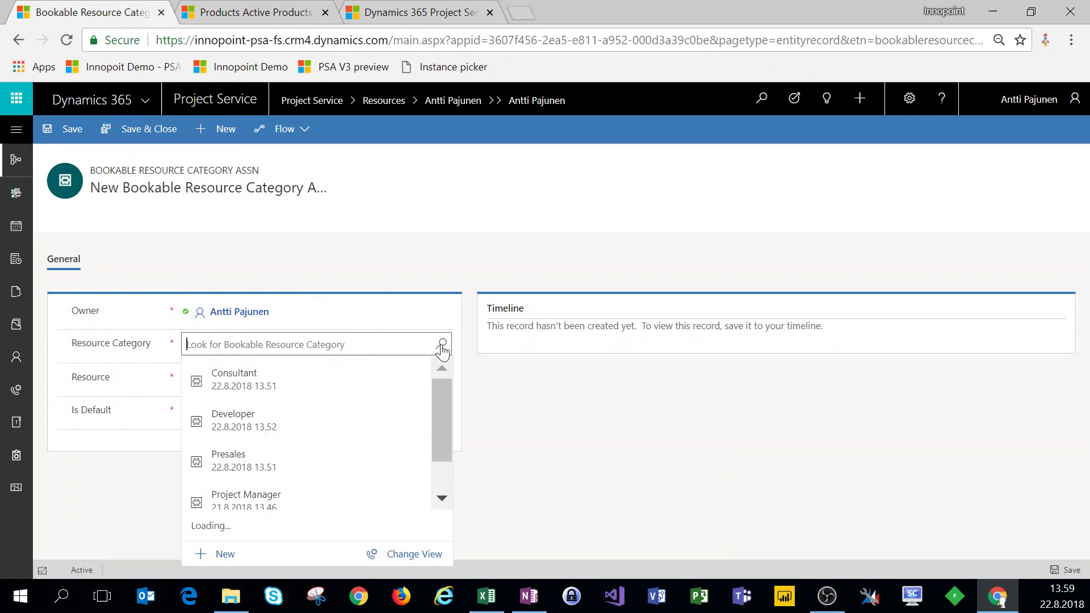
pyautogui.click(250, 420)
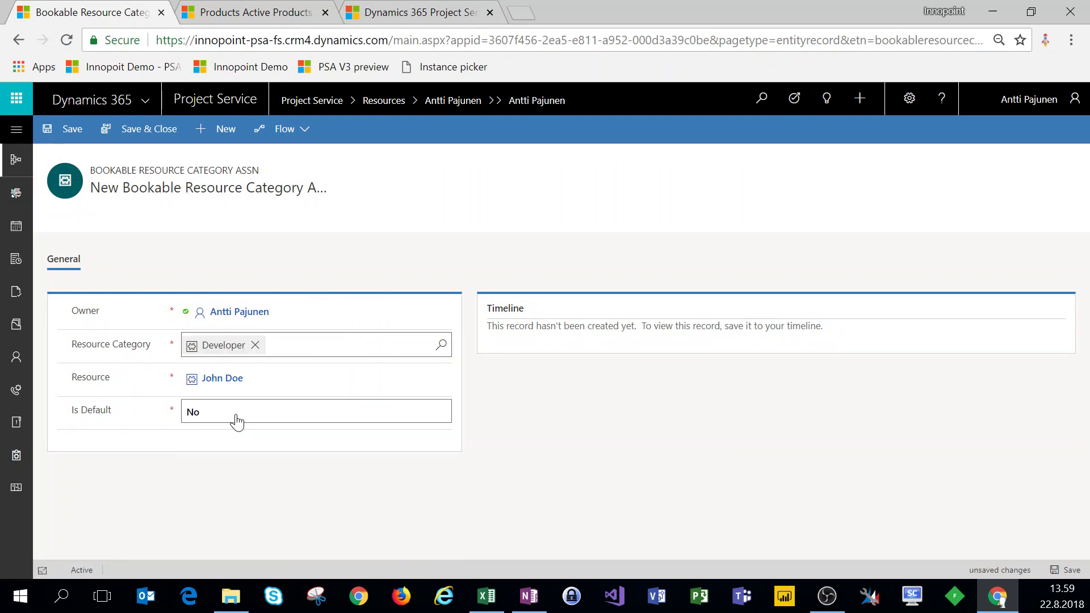
pyautogui.click(236, 425)
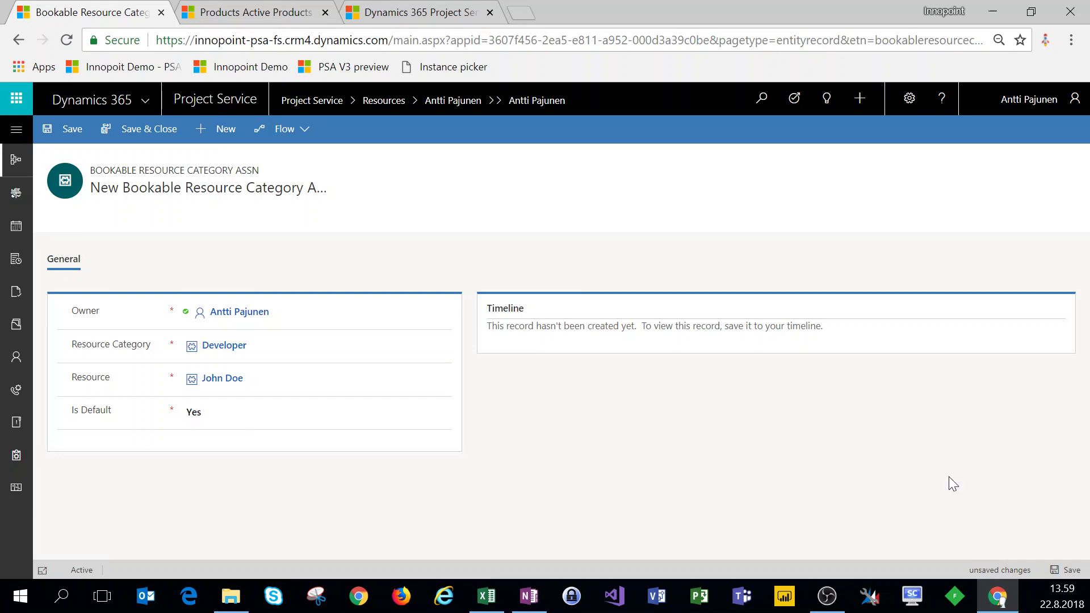
pyautogui.click(1069, 570)
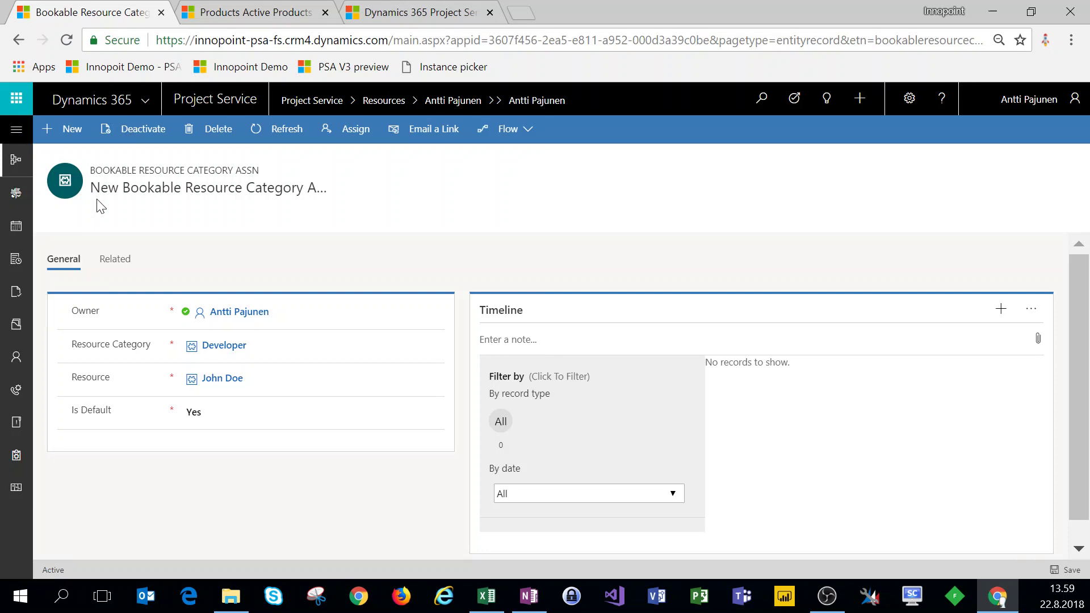
# On the Scheduling tab, replace Organizational Unit innopoint-psa-fs with United States and save
pyautogui.click(19, 39)
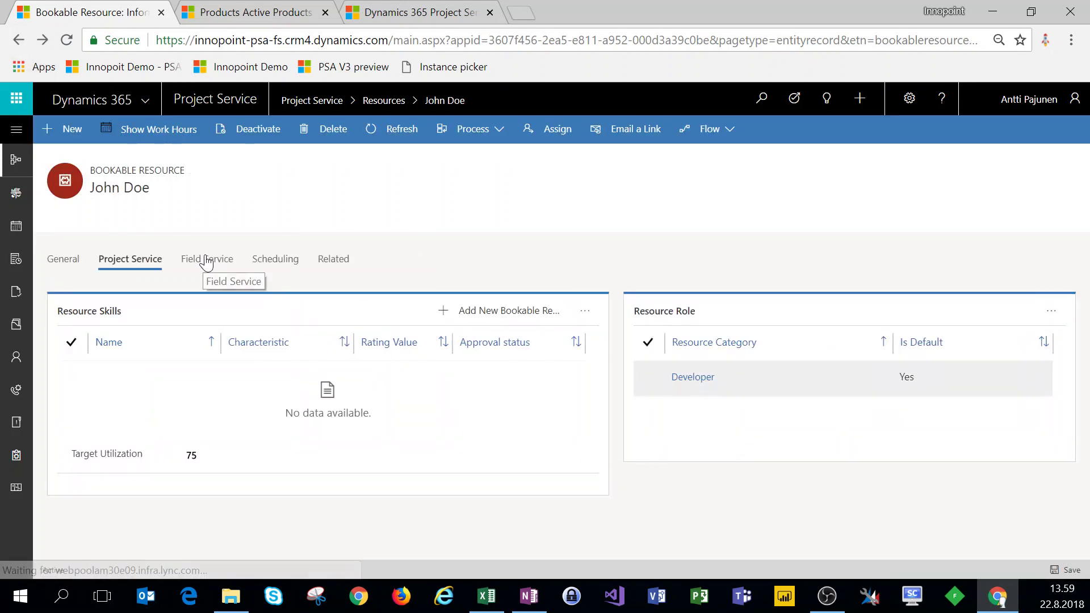
pyautogui.click(293, 266)
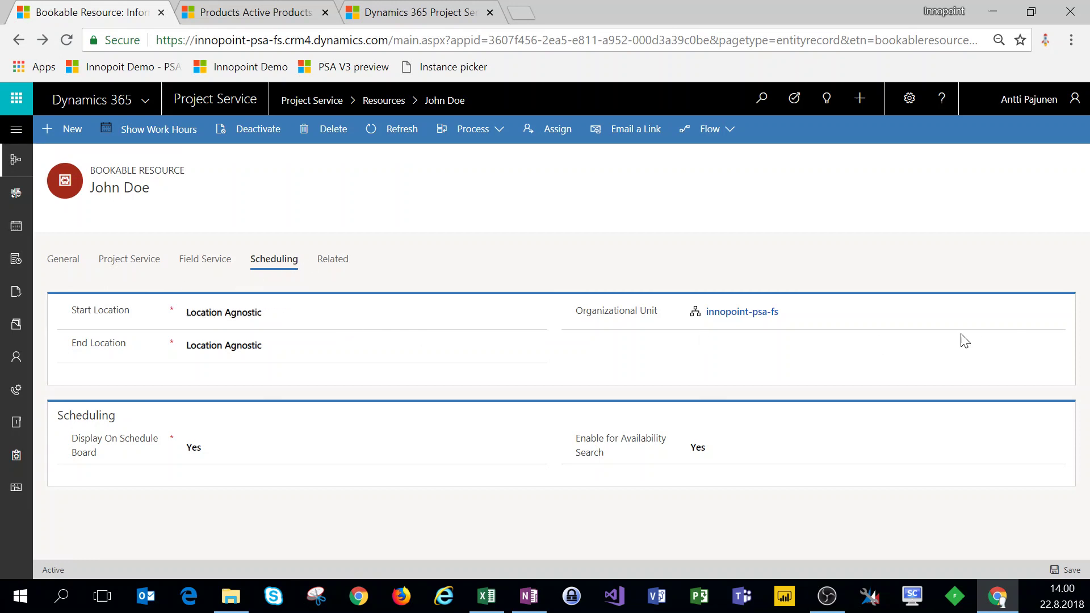
pyautogui.click(786, 312)
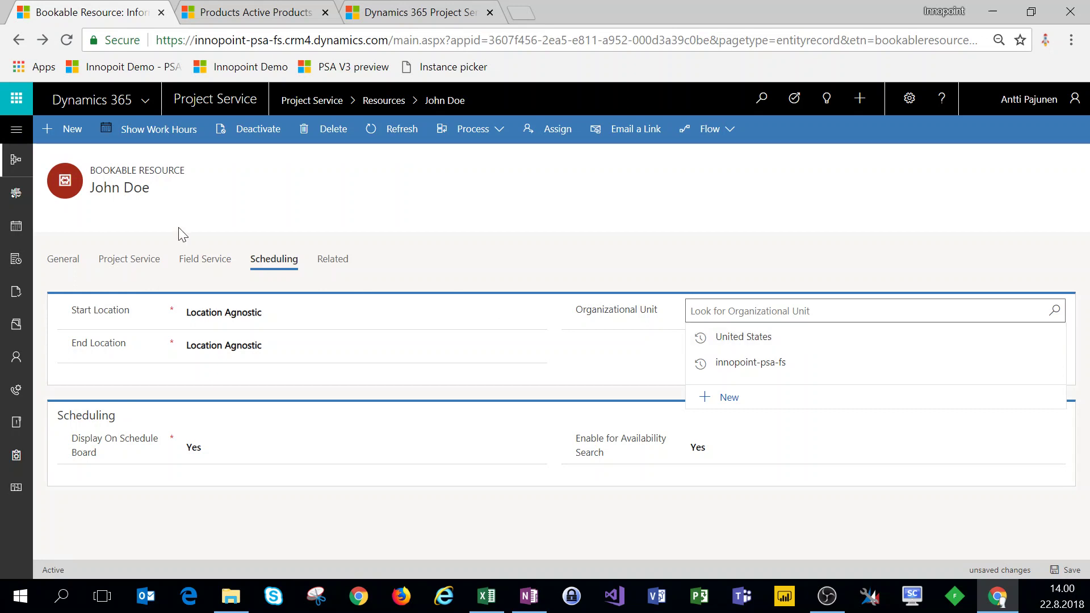
pyautogui.click(736, 339)
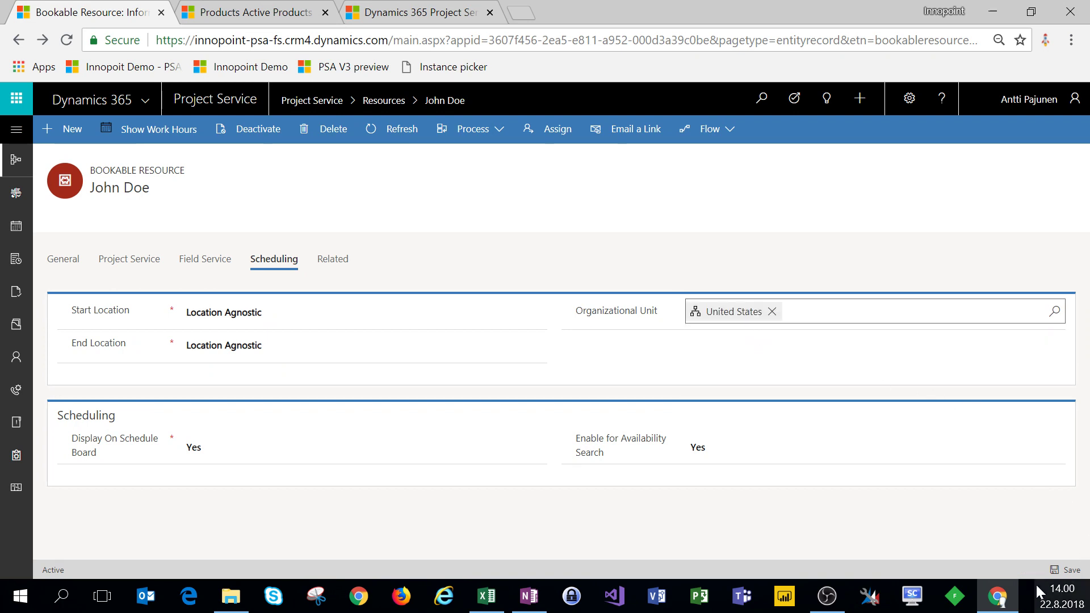
pyautogui.click(1054, 573)
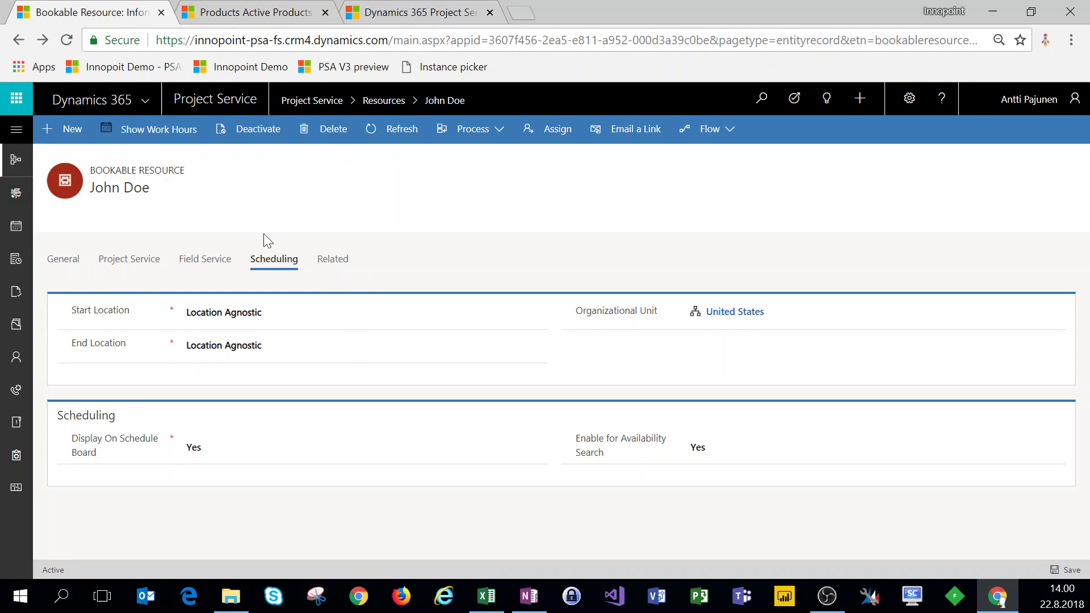
# Switch back to the community blog article showing the setup items table
pyautogui.click(389, 17)
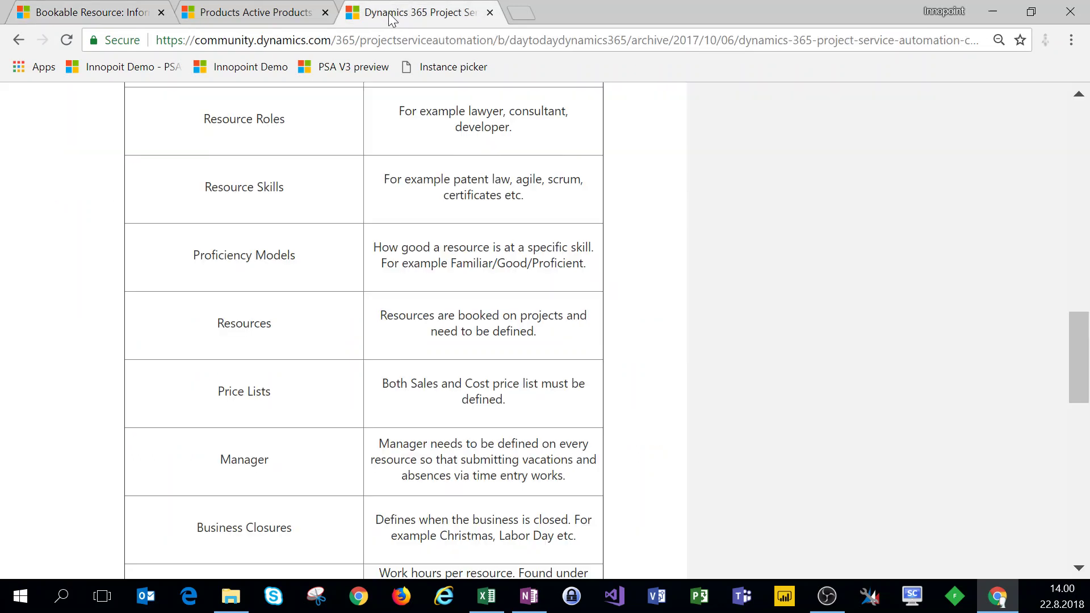